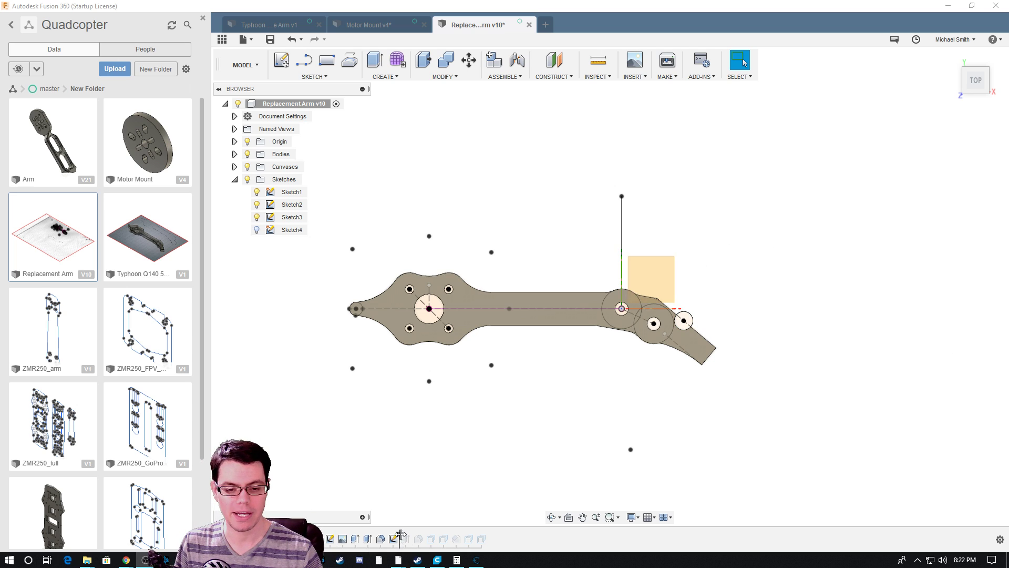
Roll the design history back to the start and browse the workspace and Insert menus.
{"action": "left_click_drag", "start_coordinate": [401, 535], "coordinate": [323, 536]}
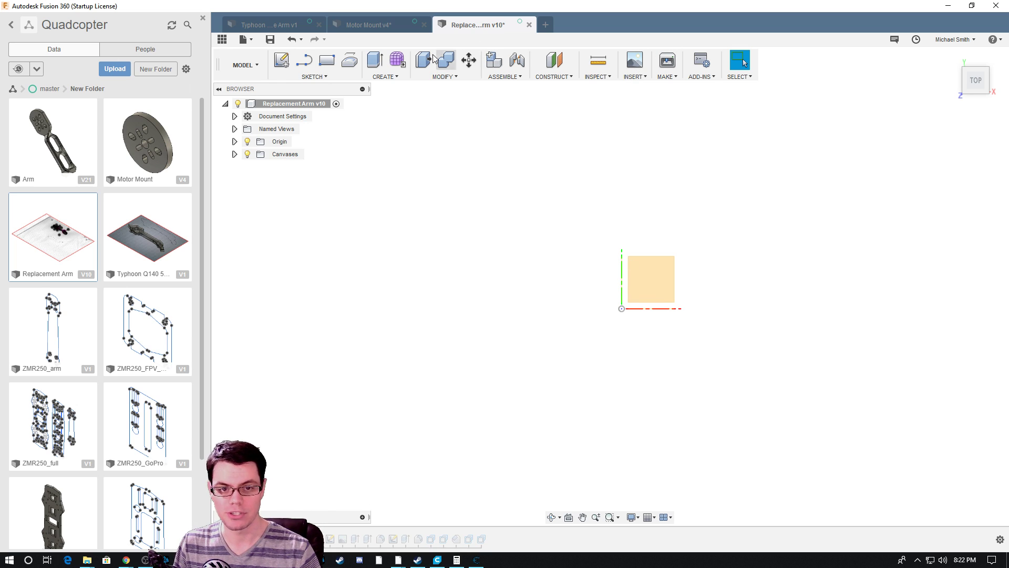
{"action": "left_click", "coordinate": [245, 65]}
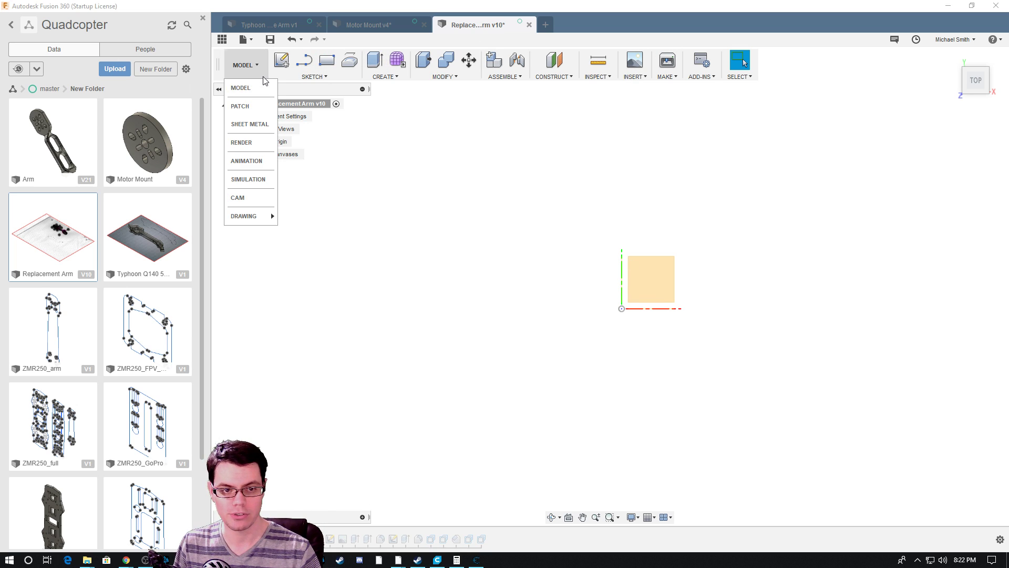
{"action": "left_click", "coordinate": [650, 111]}
{"action": "left_click", "coordinate": [634, 77]}
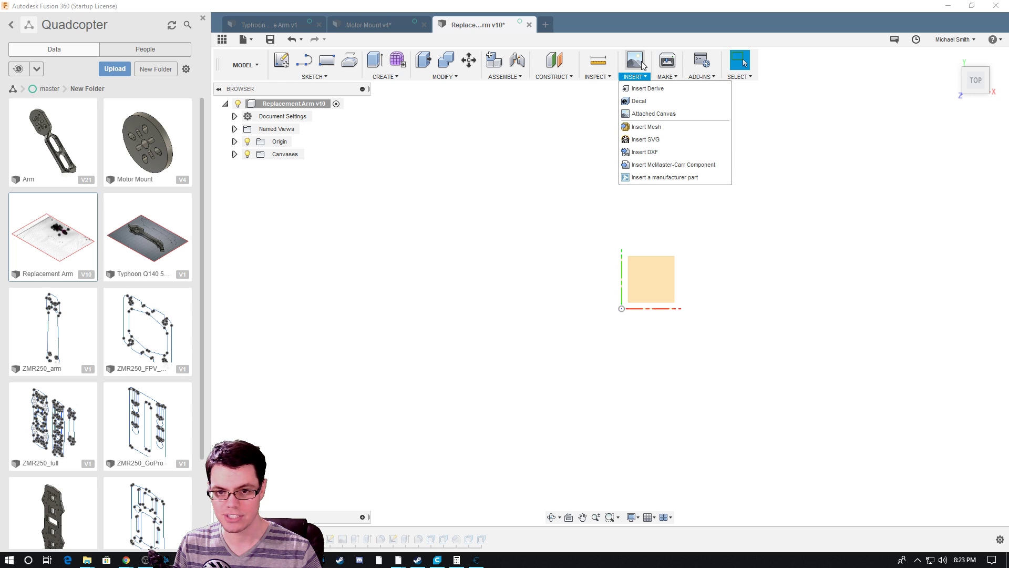
{"action": "left_click", "coordinate": [557, 223]}
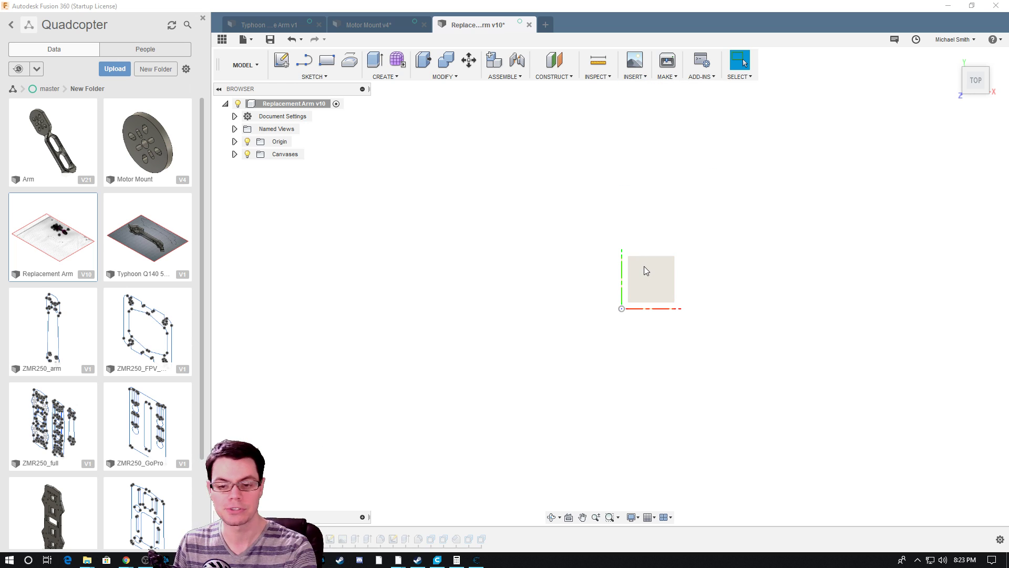
Switch to the home view, then the Top view, and expand the Canvases folder.
{"action": "mouse_move", "coordinate": [973, 83]}
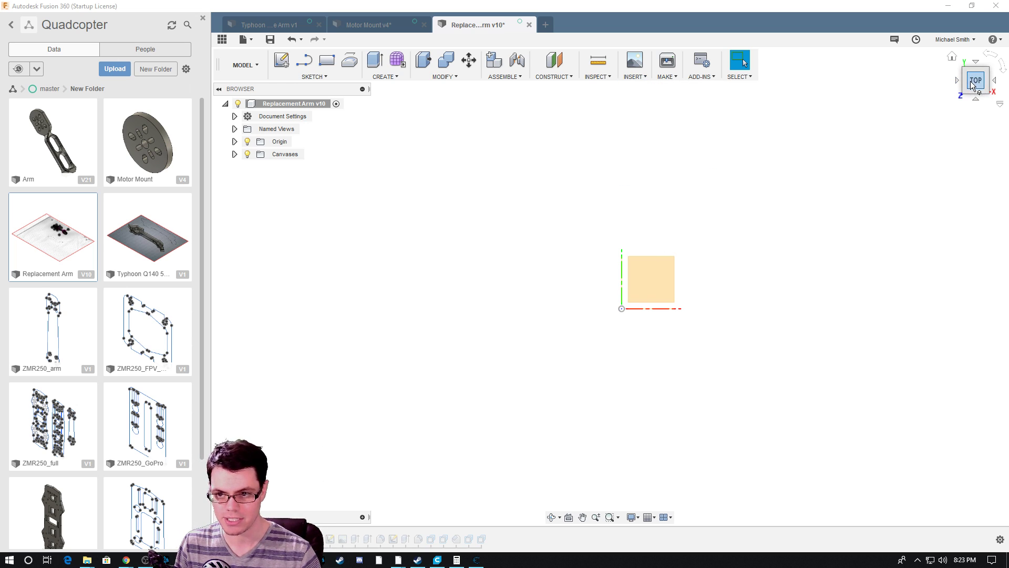
{"action": "left_click", "coordinate": [952, 56]}
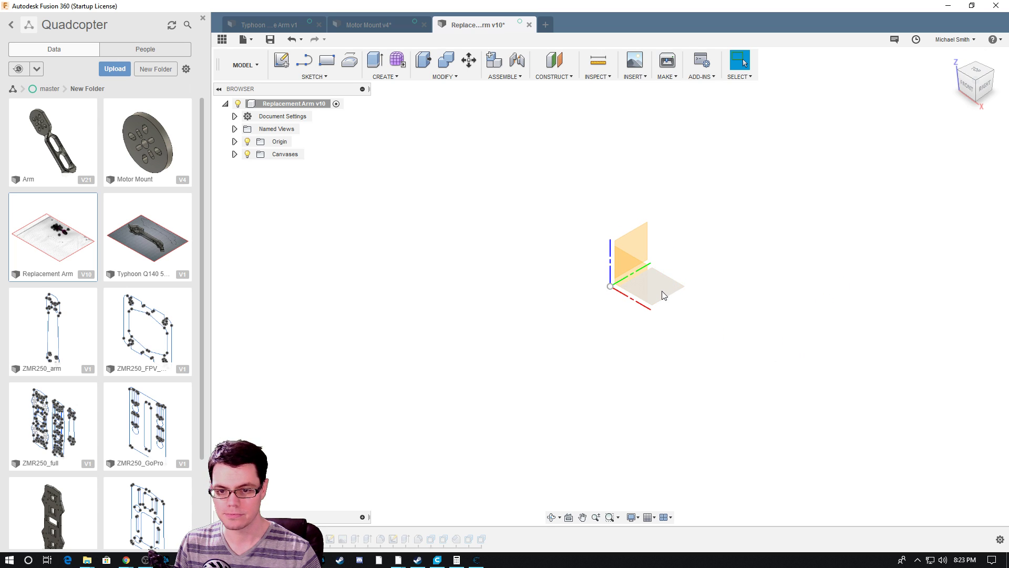
{"action": "left_click", "coordinate": [976, 77]}
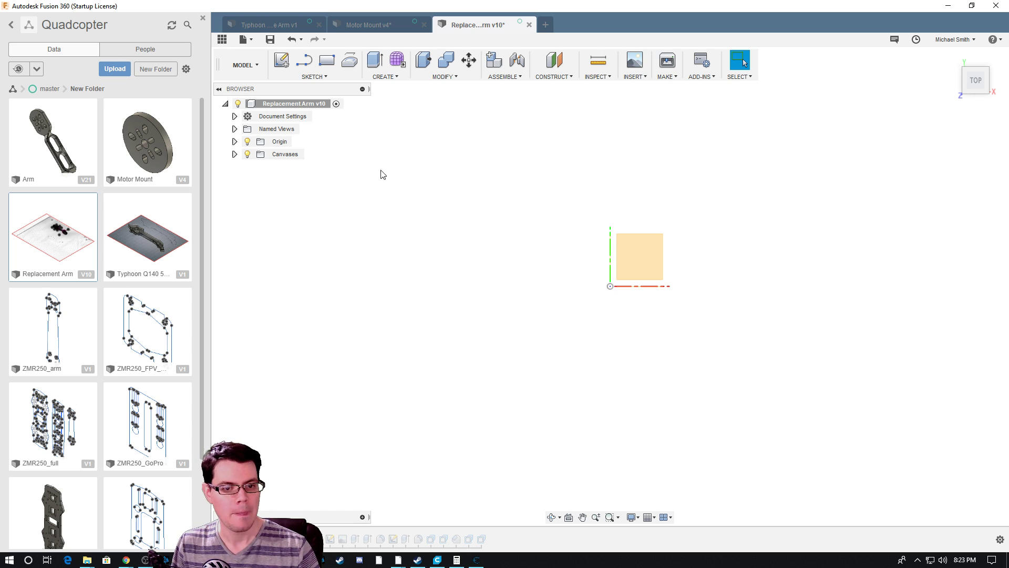
{"action": "left_click", "coordinate": [234, 154]}
Select the 20181122_184620 canvas, then Sketch1 to show its reference lines.
{"action": "left_click", "coordinate": [262, 167]}
{"action": "left_click", "coordinate": [260, 169]}
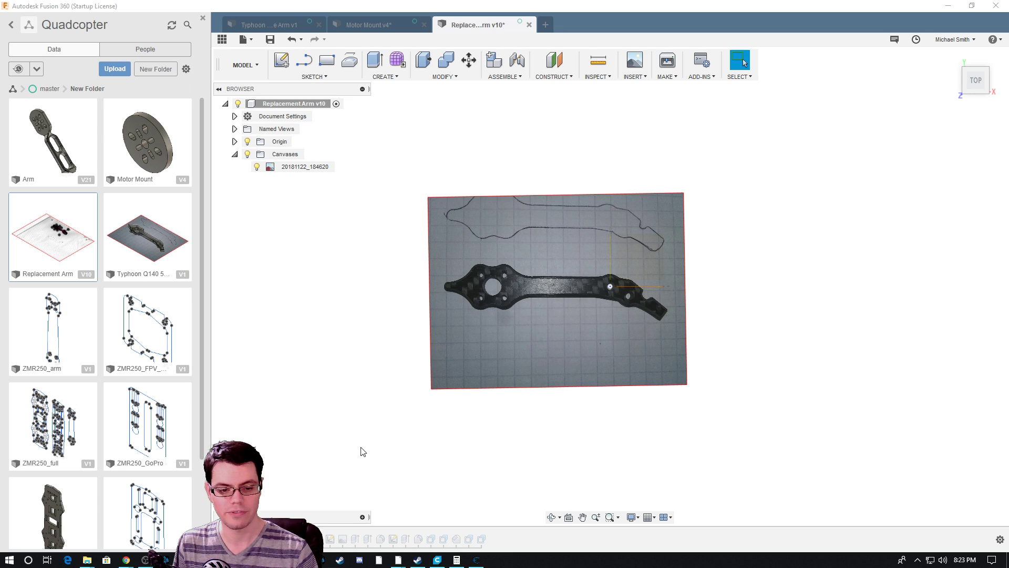
{"action": "left_click", "coordinate": [287, 192]}
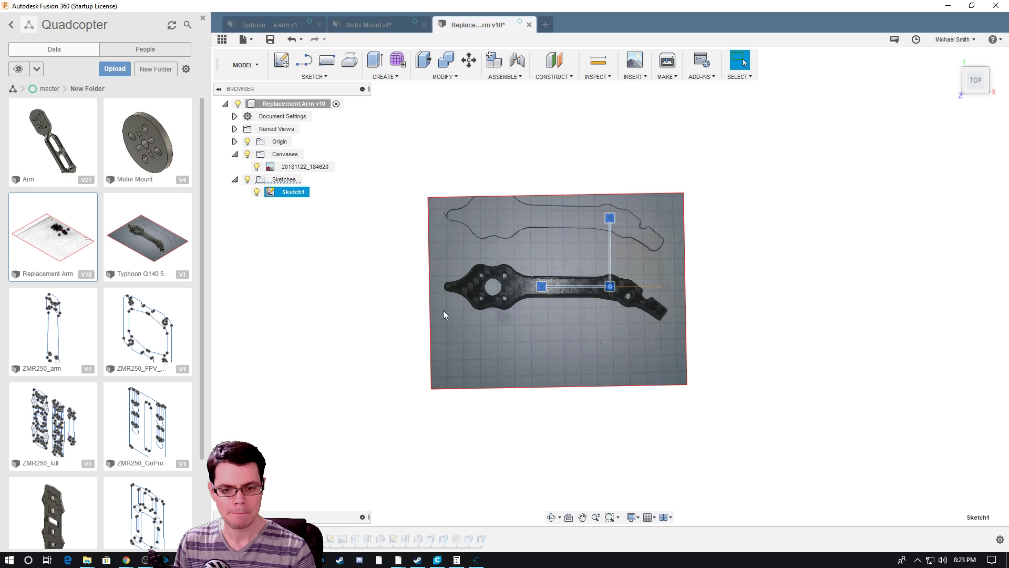
Advance the history to include Sketch2's circle and hide the arm photo canvas.
{"action": "left_click_drag", "start_coordinate": [310, 529], "coordinate": [321, 530]}
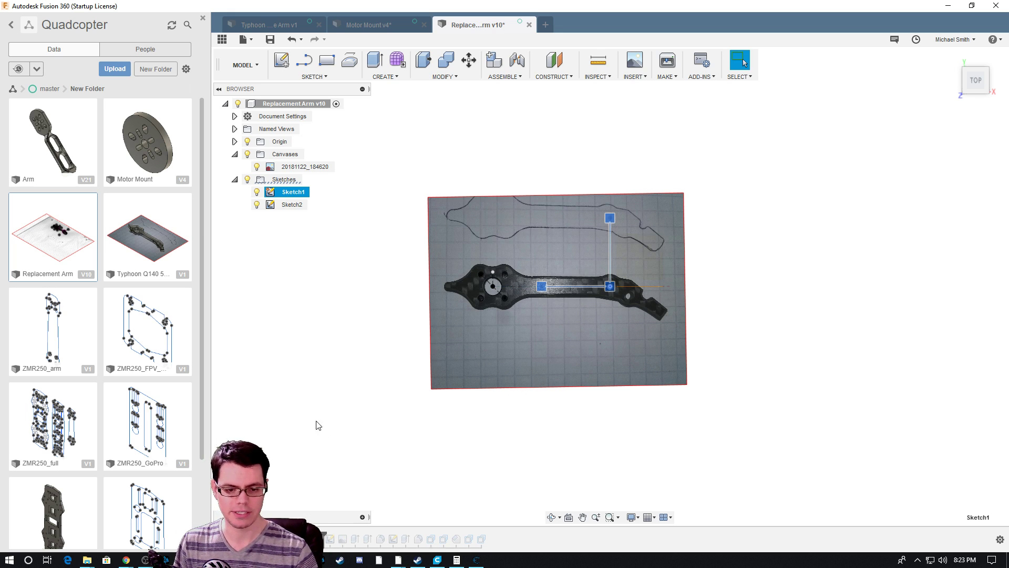
{"action": "left_click", "coordinate": [257, 167]}
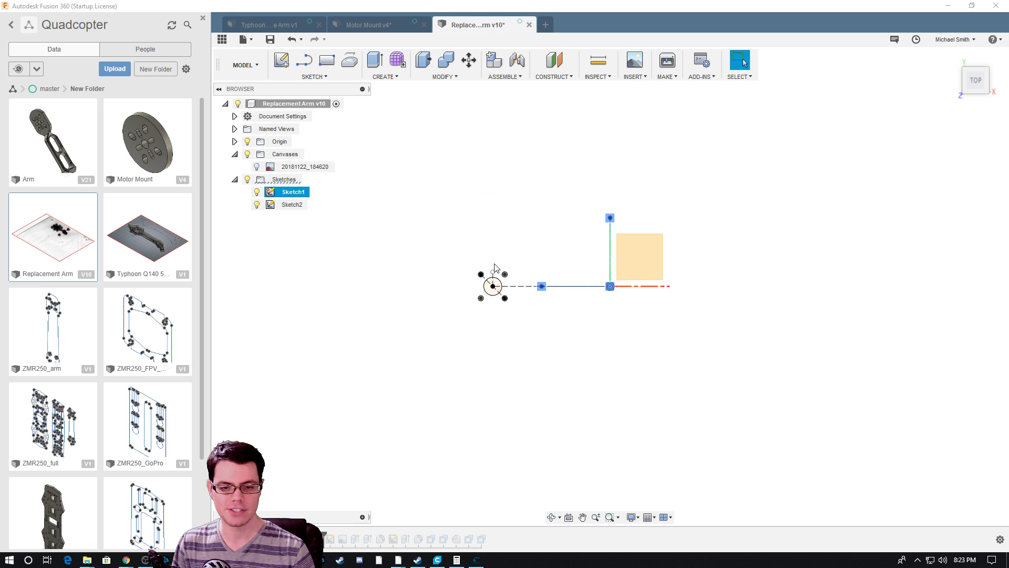
{"action": "scroll", "coordinate": [497, 296], "scroll_direction": "up", "scroll_amount": 3}
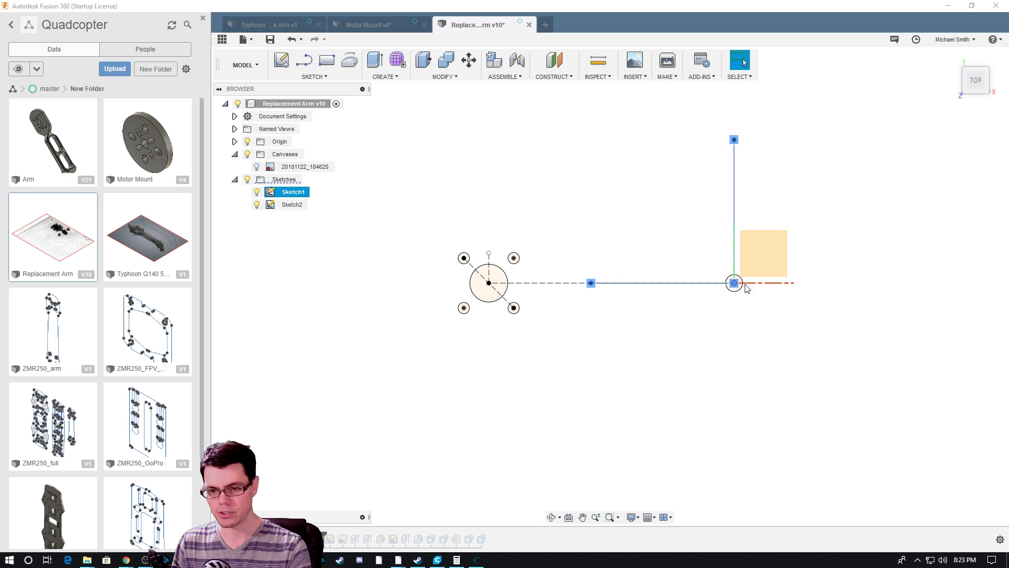
{"action": "scroll", "coordinate": [604, 388], "scroll_direction": "down", "scroll_amount": 1}
{"action": "scroll", "coordinate": [604, 396], "scroll_direction": "down", "scroll_amount": 1}
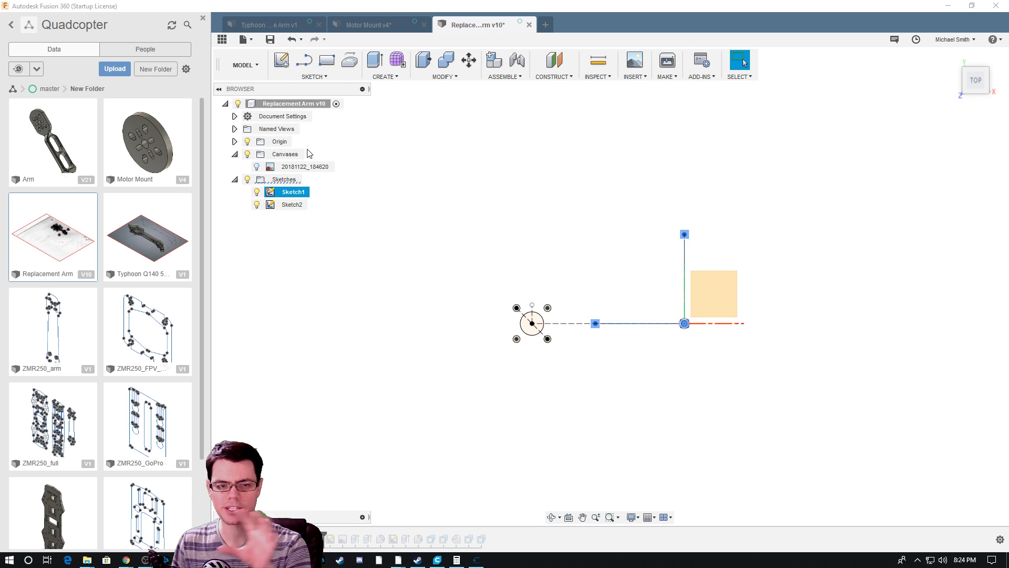
Show the arm photo again and review its canvas settings: opacity 90, scale 1.00.
{"action": "left_click", "coordinate": [257, 166]}
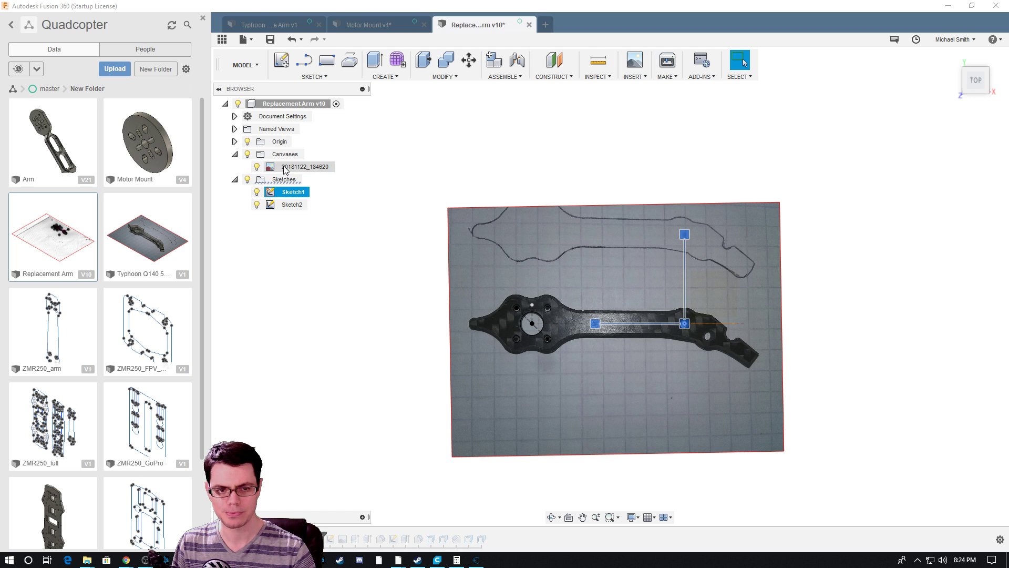
{"action": "right_click", "coordinate": [295, 167]}
{"action": "left_click", "coordinate": [338, 200]}
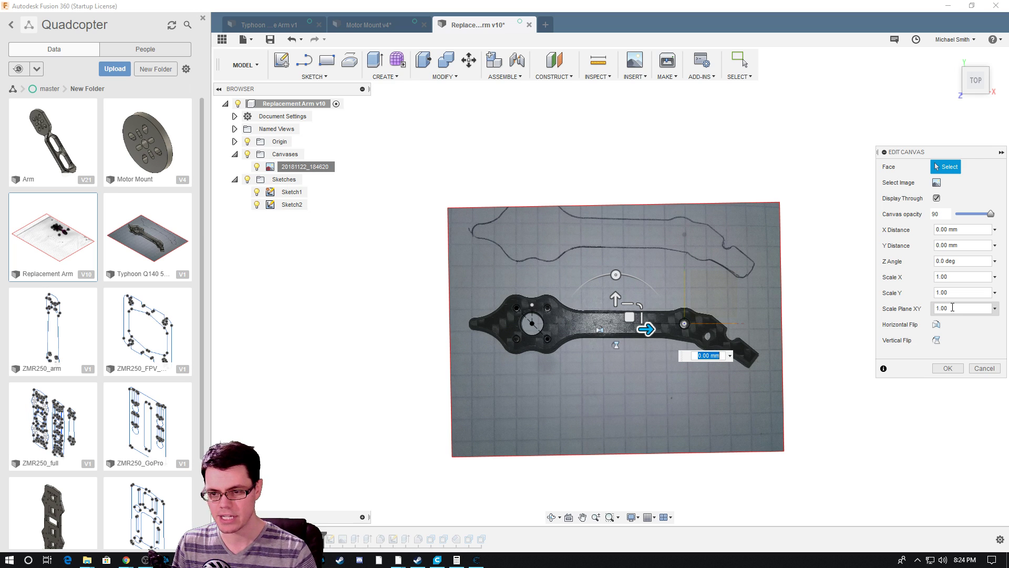
{"action": "left_click", "coordinate": [952, 307]}
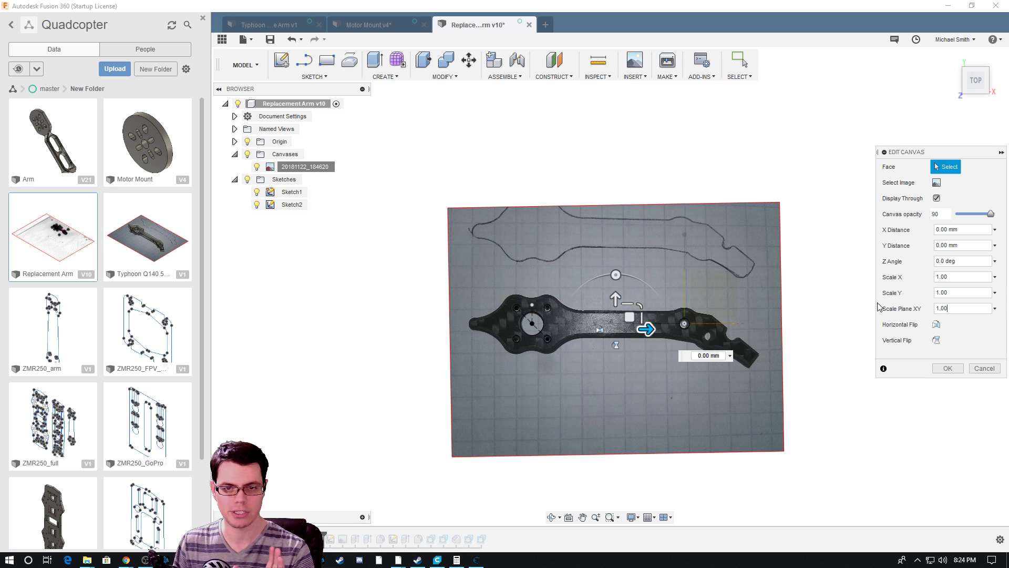
{"action": "key", "text": "Return"}
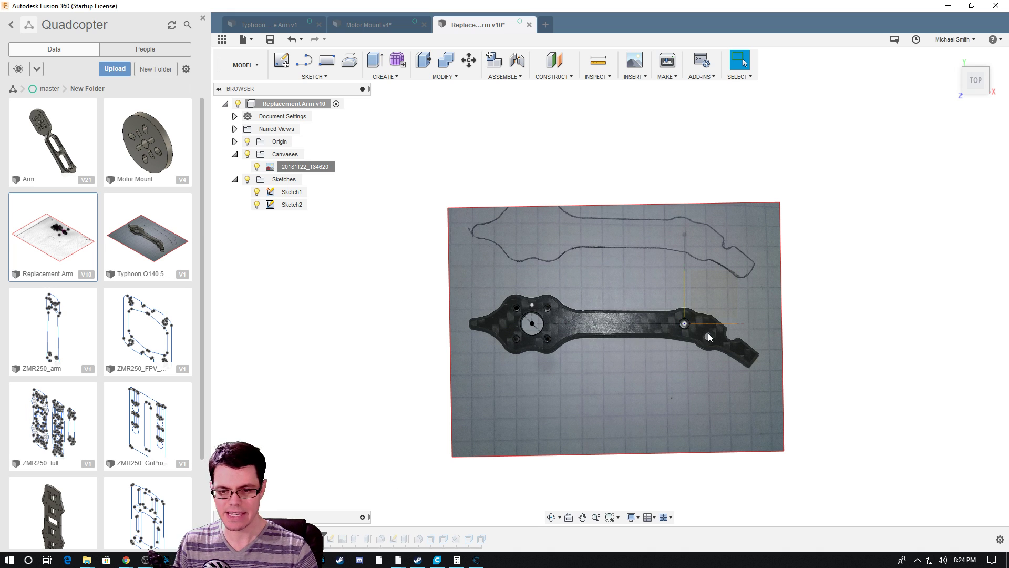
{"action": "scroll", "coordinate": [688, 370], "scroll_direction": "down", "scroll_amount": 2}
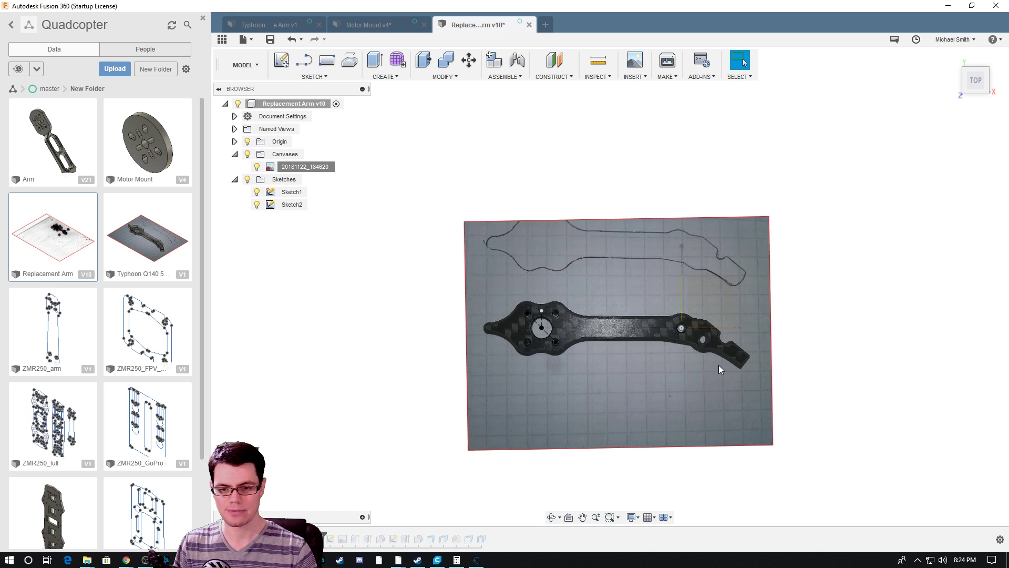
Zoom in on the photo and hide Sketch2's hole circles and centre line.
{"action": "scroll", "coordinate": [718, 365], "scroll_direction": "up", "scroll_amount": 5}
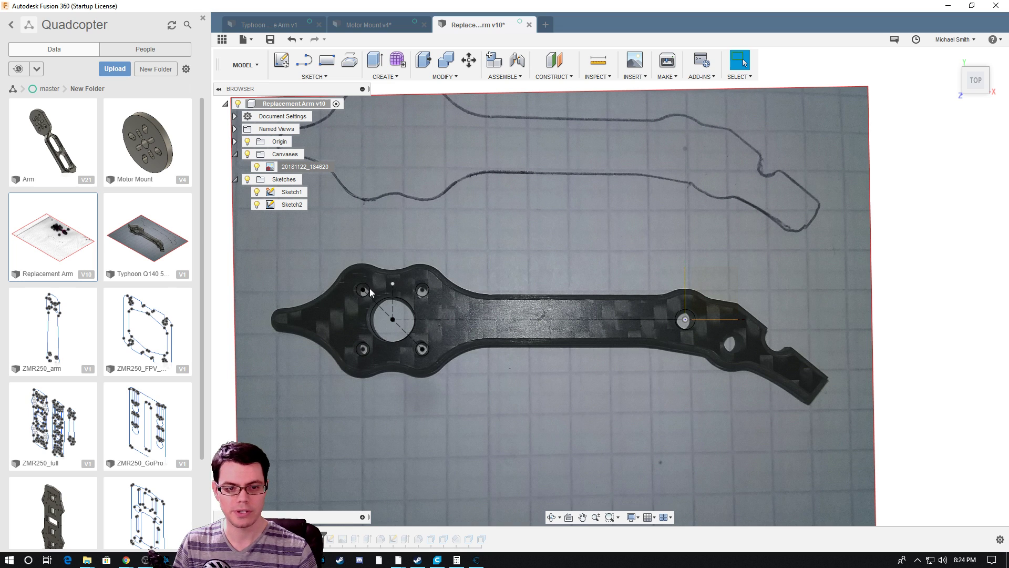
{"action": "left_click", "coordinate": [257, 205]}
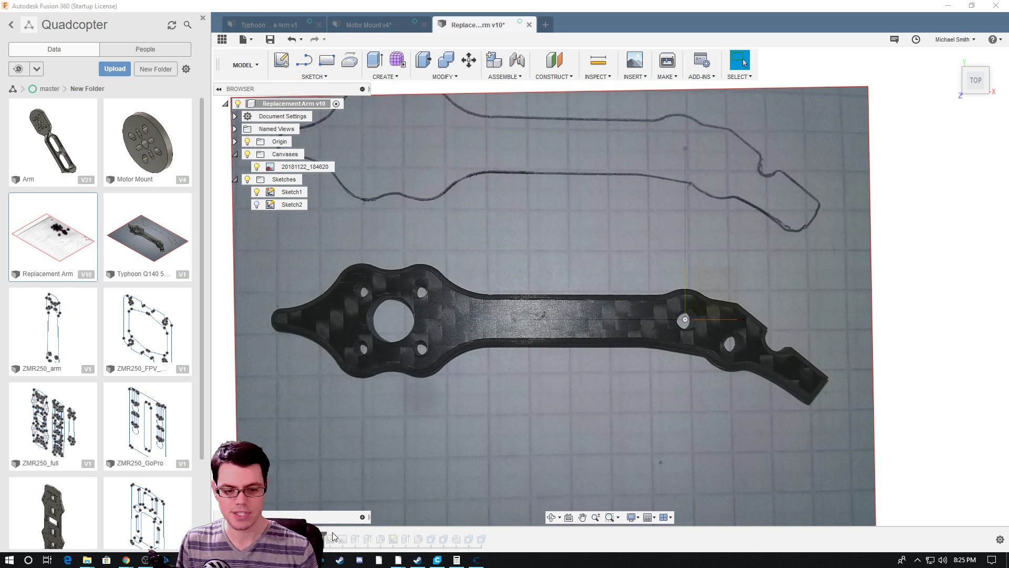
Advance history to add the img20181125 photo and Sketch3, toggling that canvas off, on, then off.
{"action": "left_click_drag", "start_coordinate": [326, 534], "coordinate": [349, 535]}
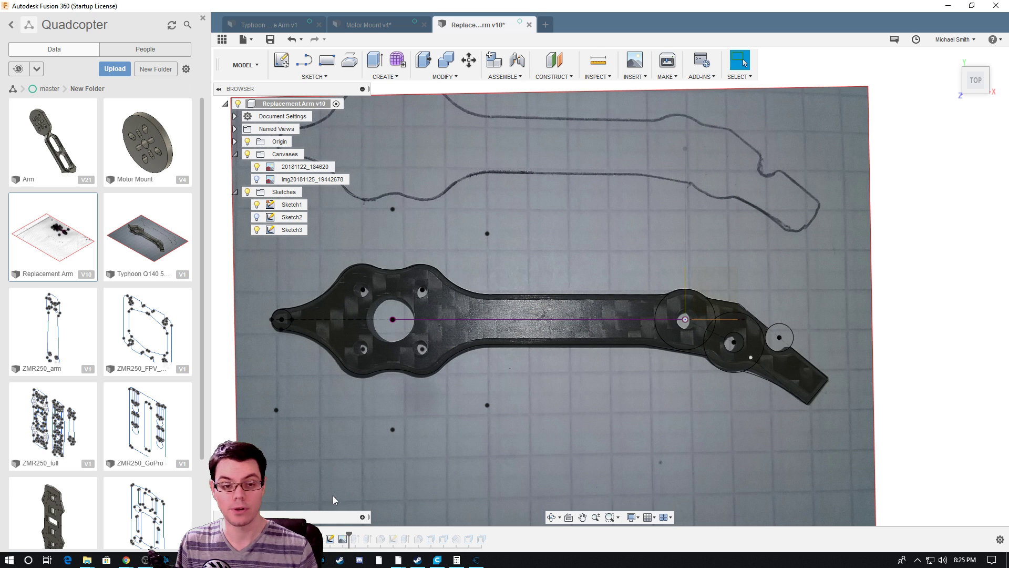
{"action": "left_click", "coordinate": [257, 179]}
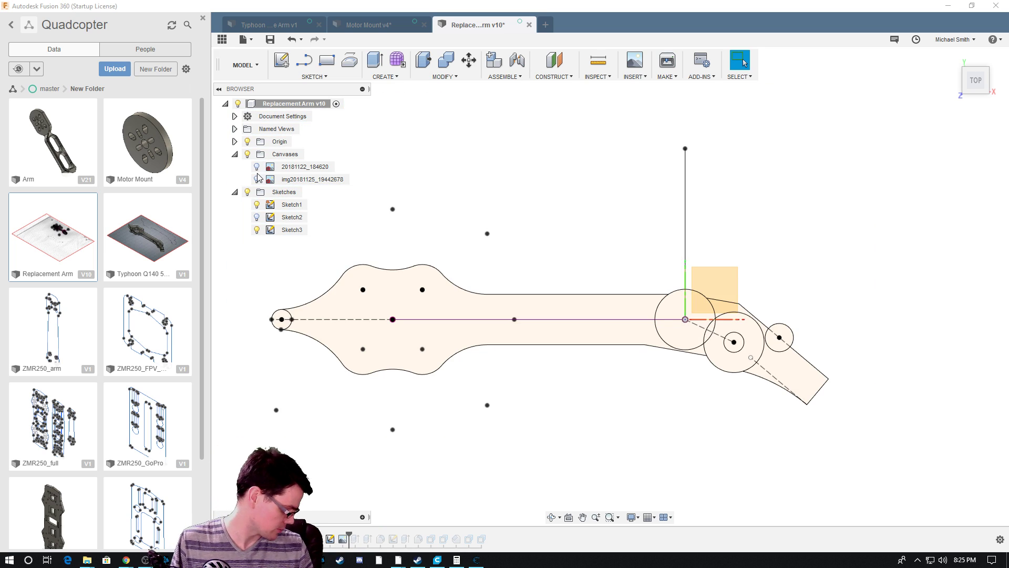
{"action": "left_click", "coordinate": [257, 179]}
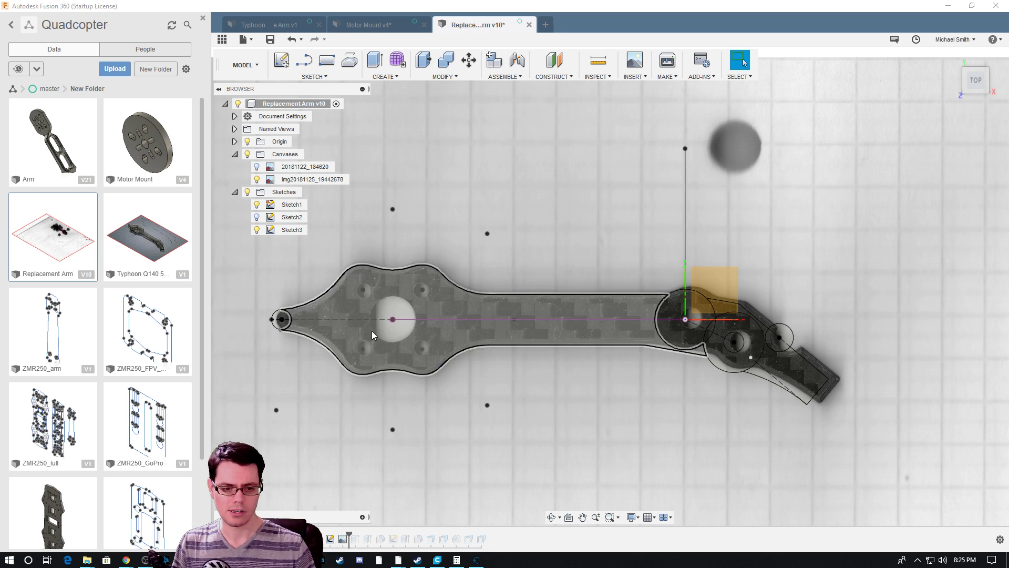
{"action": "left_click", "coordinate": [257, 180]}
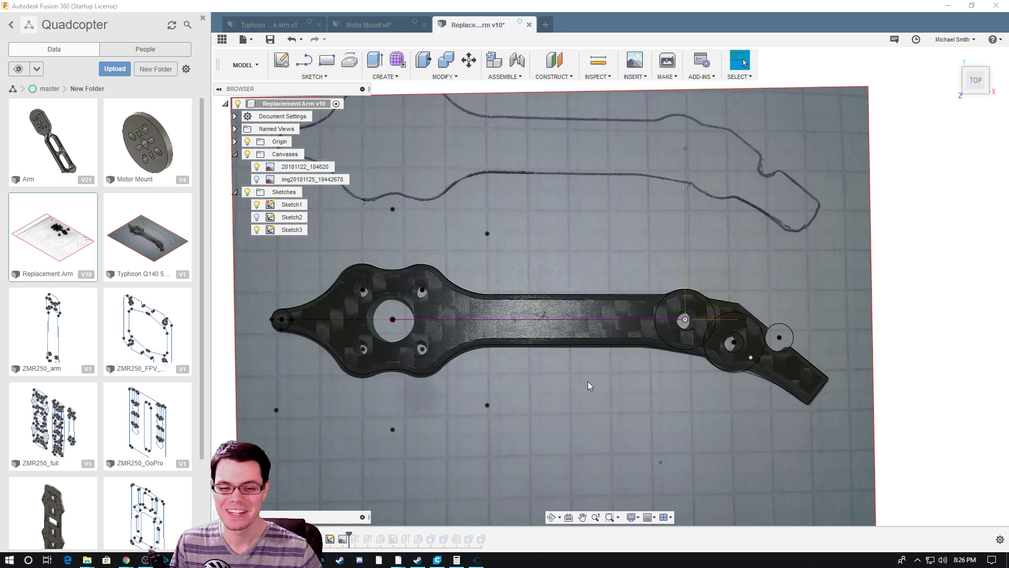
Select Sketch2, then open Sketch3 from the timeline for editing.
{"action": "left_click", "coordinate": [294, 217]}
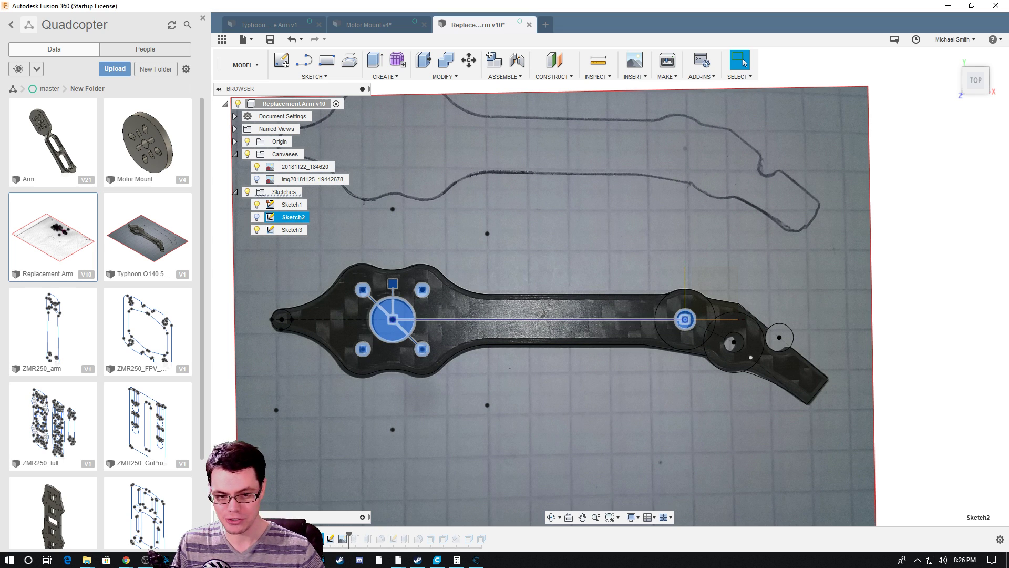
{"action": "left_click", "coordinate": [330, 538]}
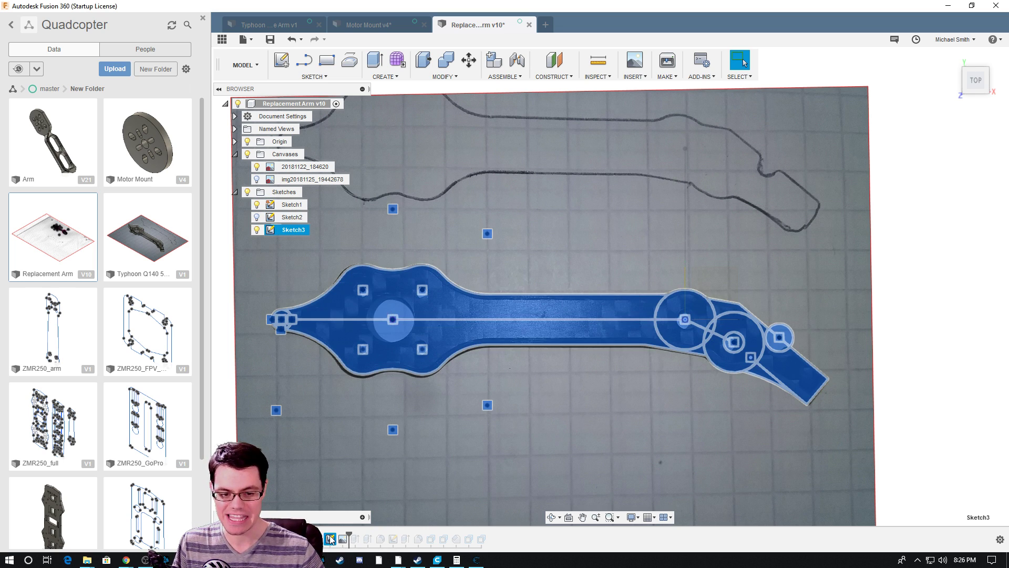
{"action": "right_click", "coordinate": [330, 539]}
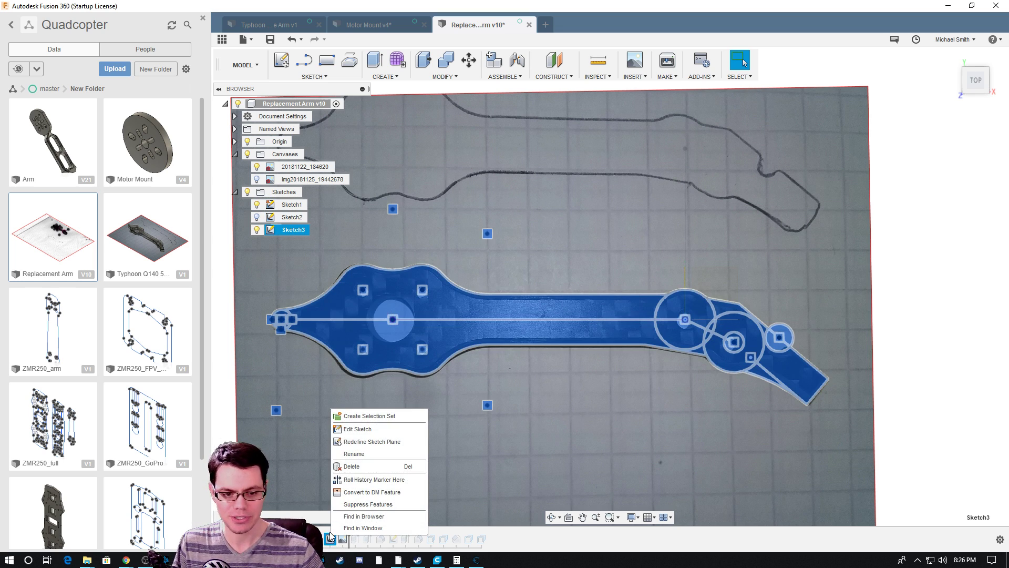
{"action": "left_click", "coordinate": [373, 430]}
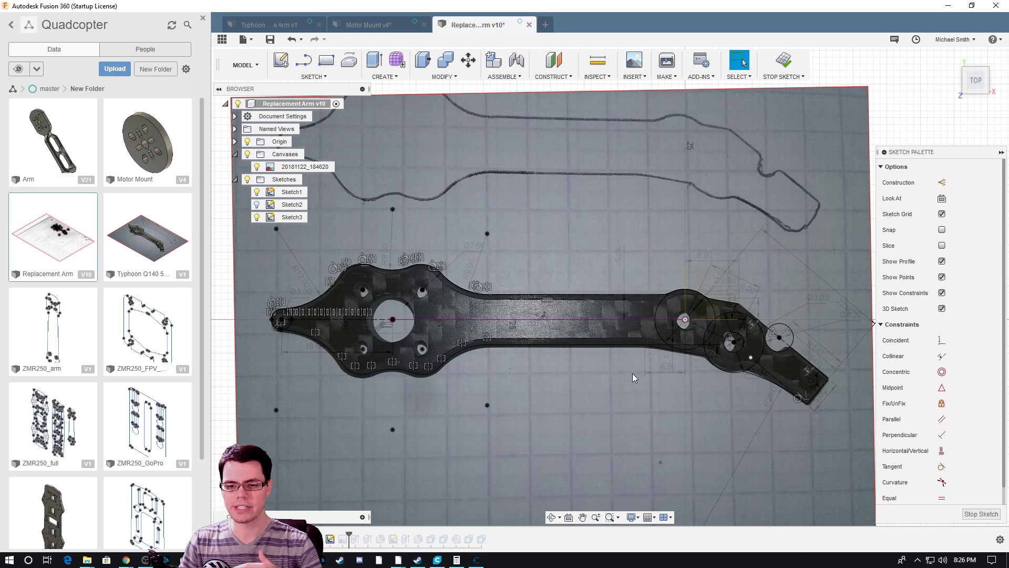
{"action": "scroll", "coordinate": [632, 373], "scroll_direction": "up", "scroll_amount": 5}
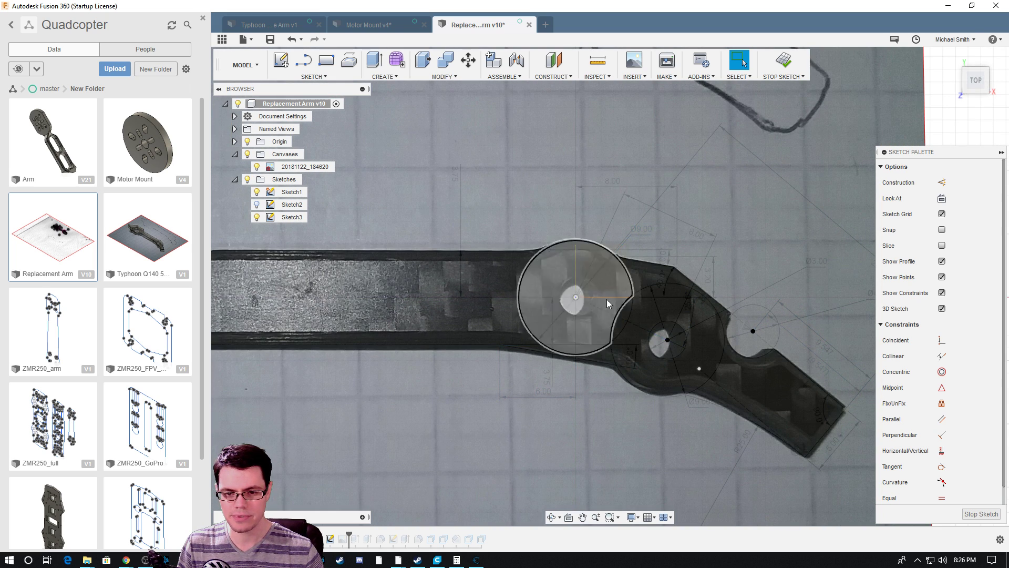
{"action": "left_click", "coordinate": [690, 310]}
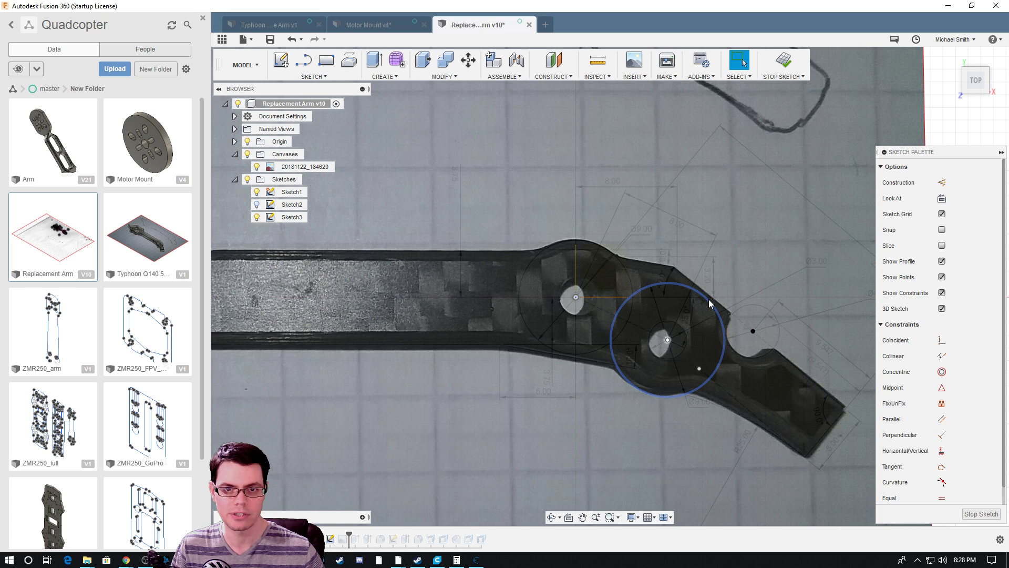
{"action": "key", "text": "ctrl+z"}
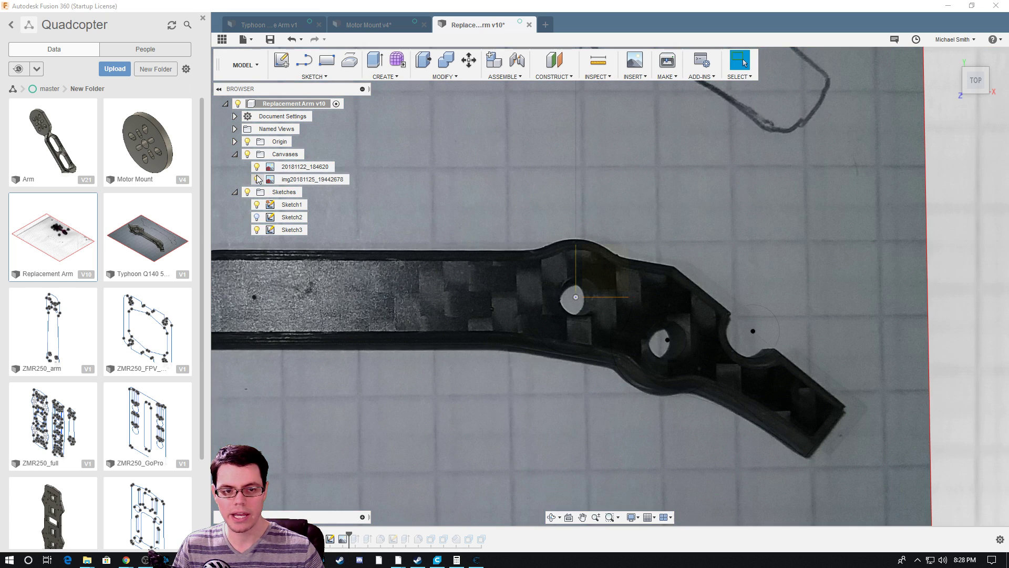
Leave Sketch3 and hide the 20181122_184620 photo canvas.
{"action": "left_click", "coordinate": [258, 167]}
{"action": "left_click", "coordinate": [257, 167]}
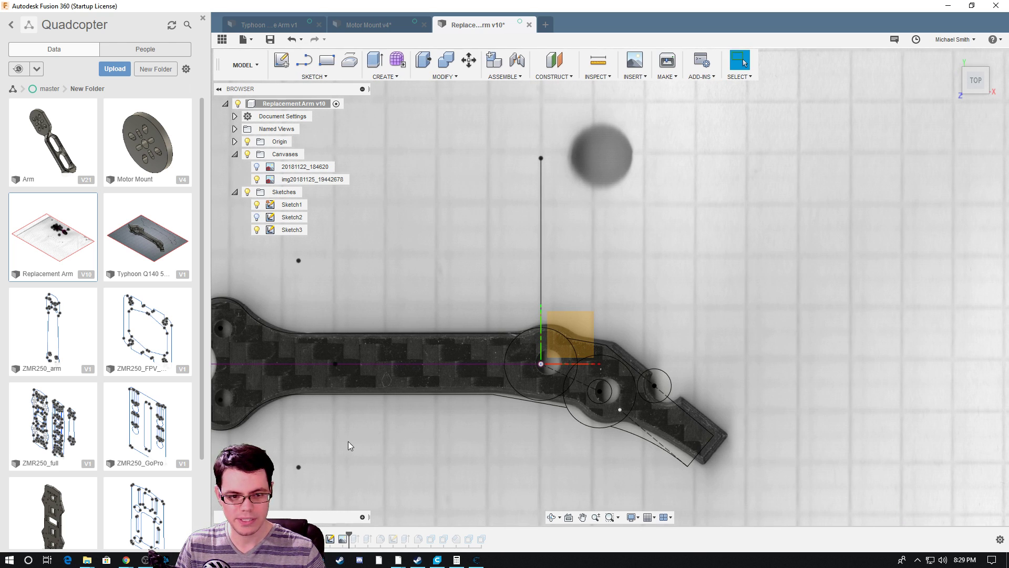
Confirm the second photo canvas placement under the arm sketch.
{"action": "middle_click_drag", "start_coordinate": [421, 444], "coordinate": [615, 448]}
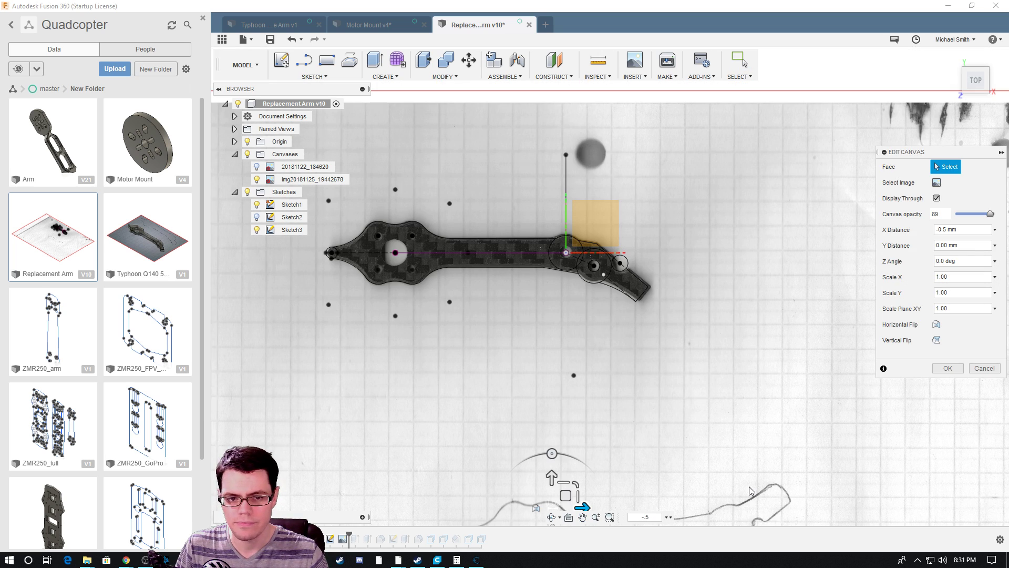
{"action": "left_click", "coordinate": [947, 368]}
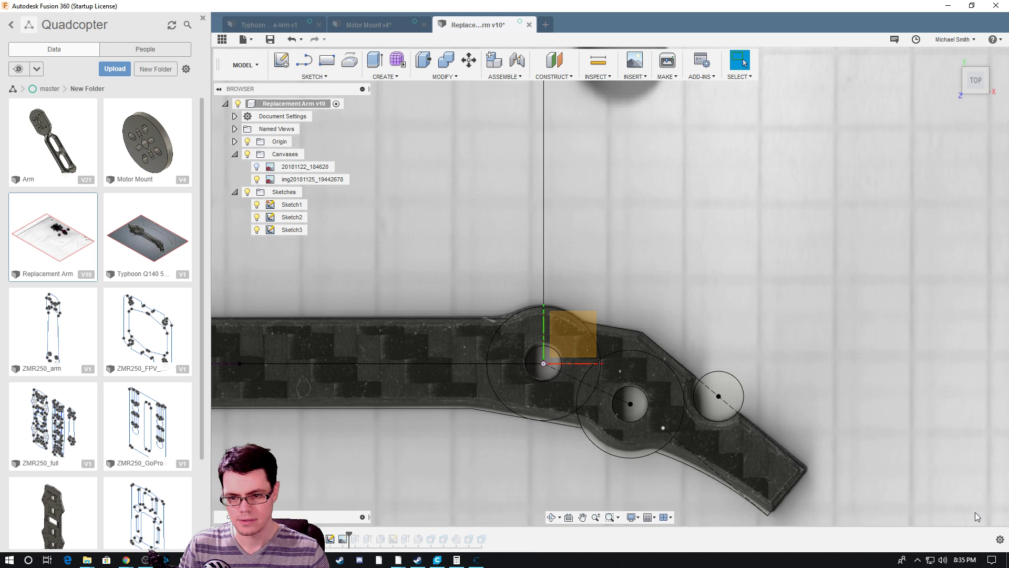
{"action": "middle_click_drag", "start_coordinate": [660, 251], "coordinate": [579, 327]}
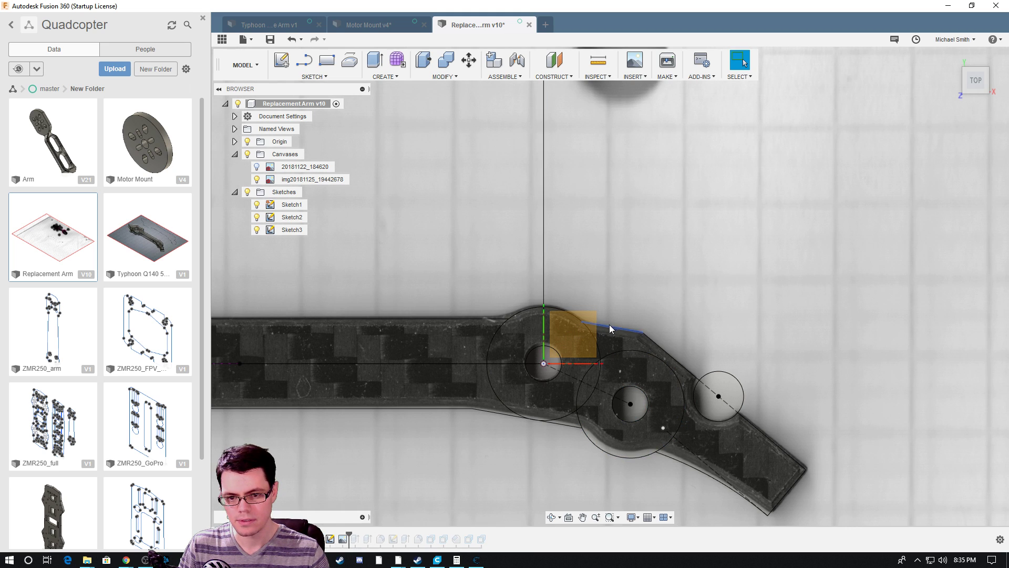
Reopen Sketch3 to review its dimensions, then finish the sketch.
{"action": "right_click", "coordinate": [334, 541]}
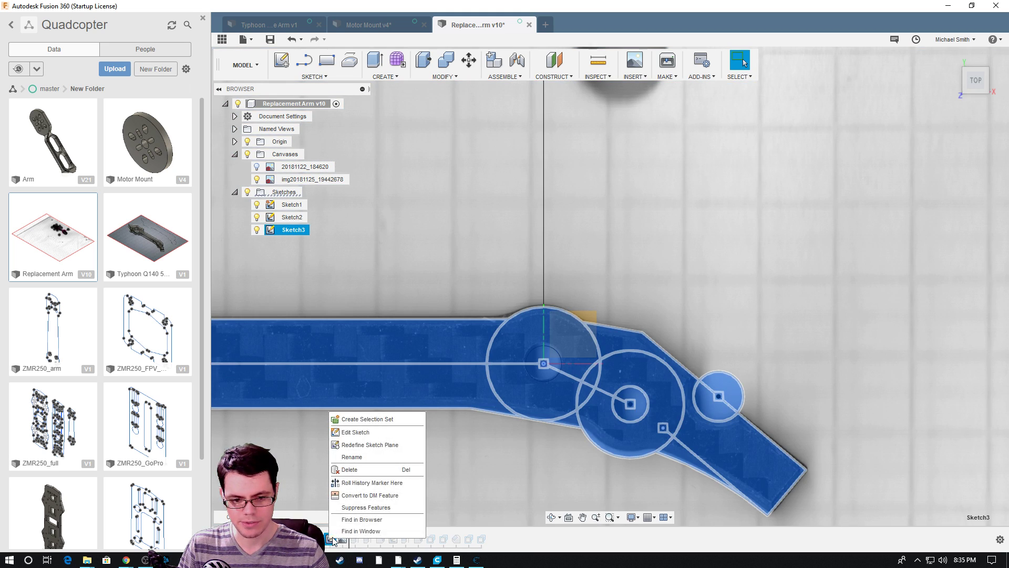
{"action": "left_click", "coordinate": [375, 432]}
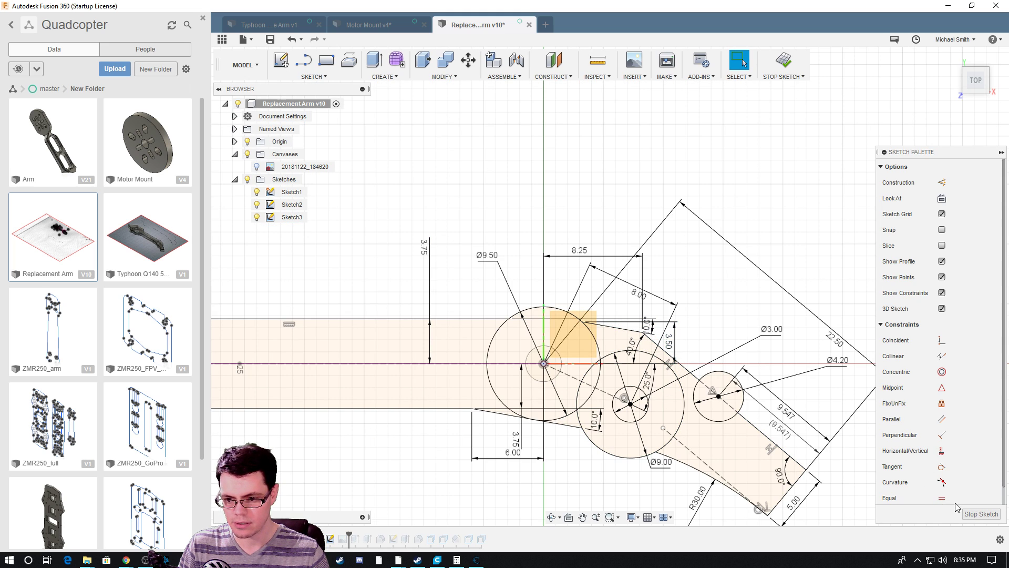
{"action": "left_click", "coordinate": [980, 513]}
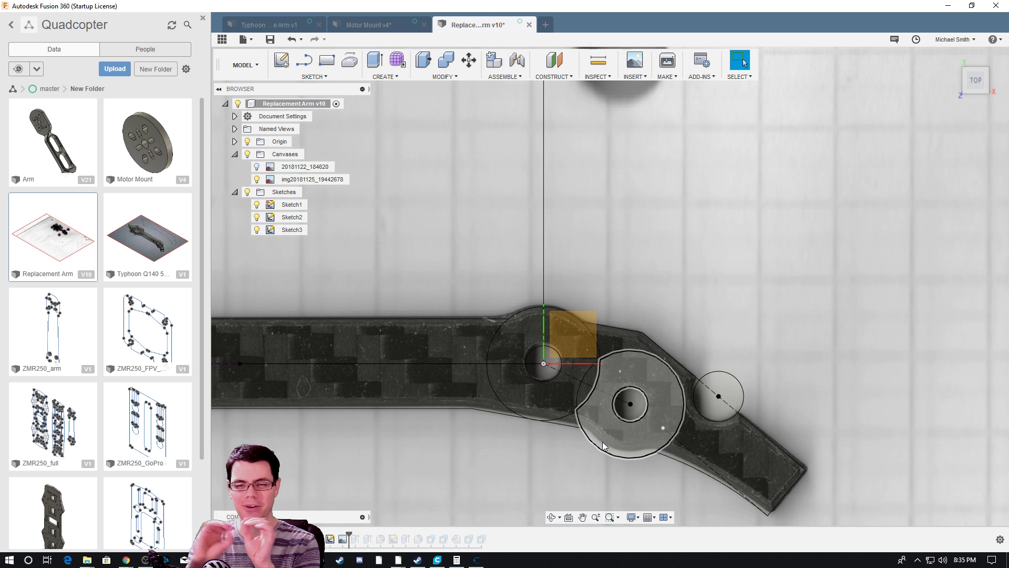
Start Measure and pick the arm tip point at X 21.931 mm, Y -8.868 mm.
{"action": "scroll", "coordinate": [602, 441], "scroll_direction": "down", "scroll_amount": 2}
{"action": "scroll", "coordinate": [583, 386], "scroll_direction": "up", "scroll_amount": 3}
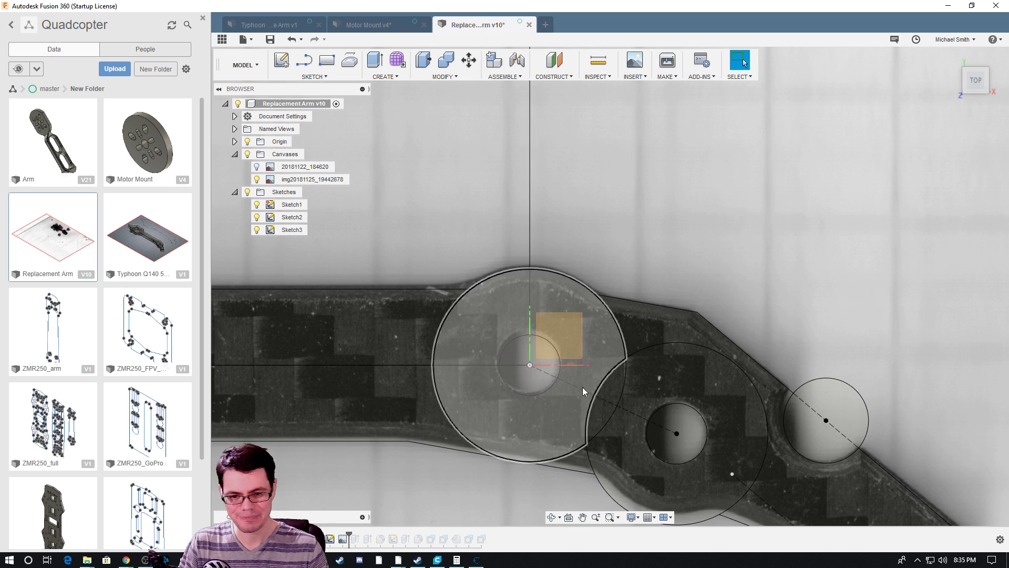
{"action": "scroll", "coordinate": [582, 386], "scroll_direction": "down", "scroll_amount": 5}
{"action": "key", "text": "i"}
{"action": "left_click", "coordinate": [813, 376]}
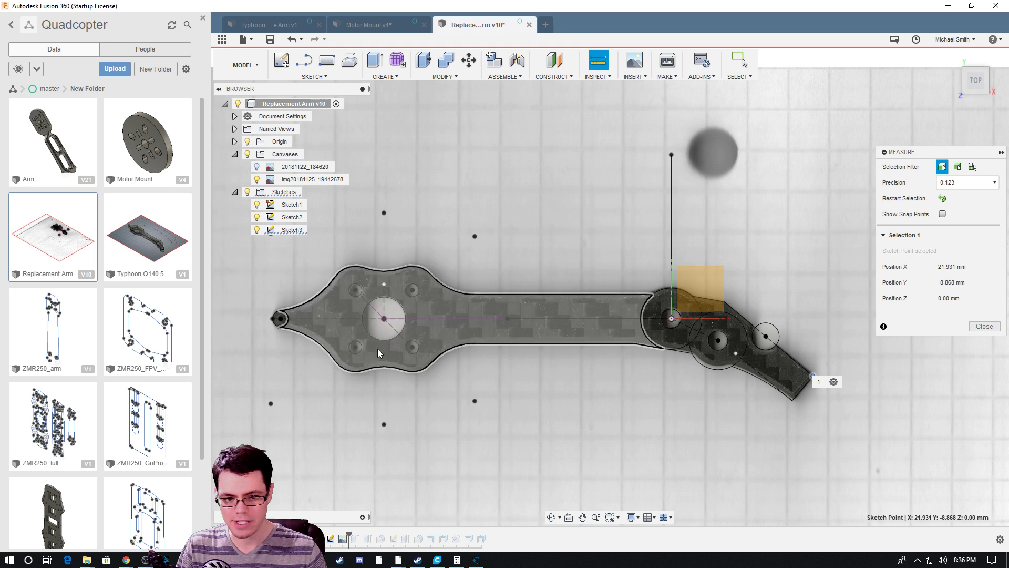
Pick the arm's left end point for an 84.149 mm reading, then close Measure.
{"action": "left_click", "coordinate": [272, 319]}
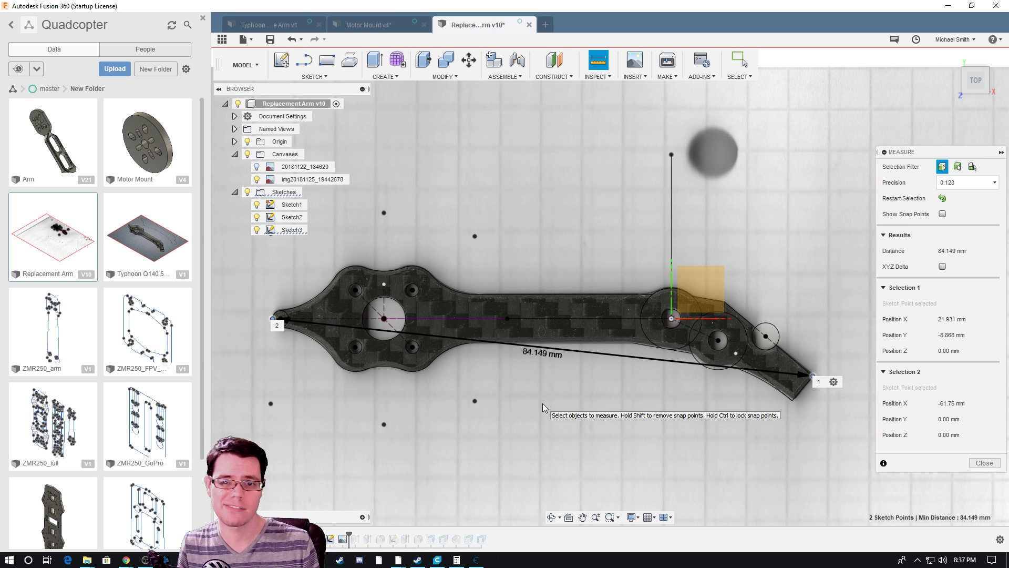
{"action": "left_click", "coordinate": [992, 463]}
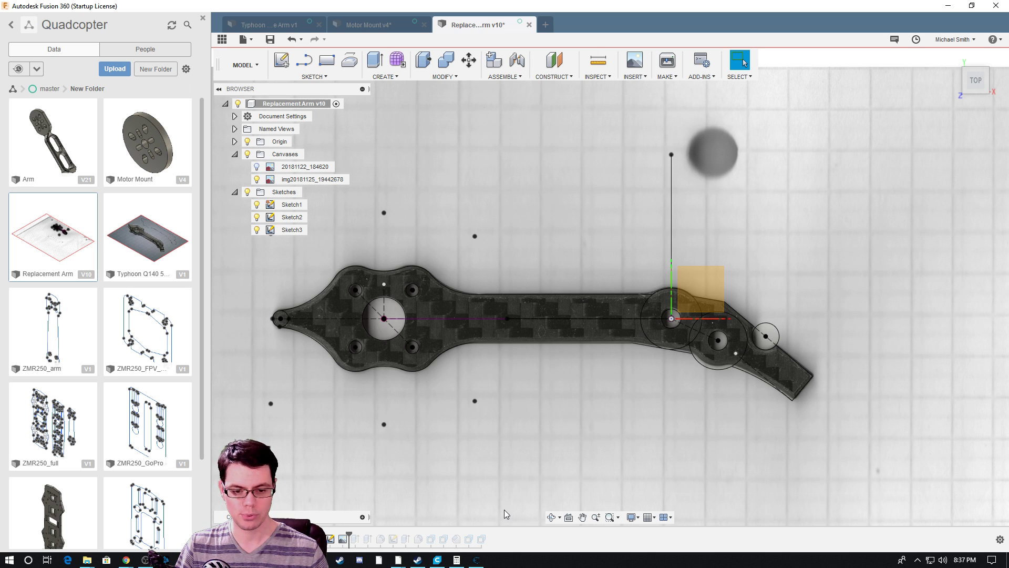
Review the sliced arms in Ultimaker Cura's layer view, then return to Fusion 360.
{"action": "left_click", "coordinate": [442, 558]}
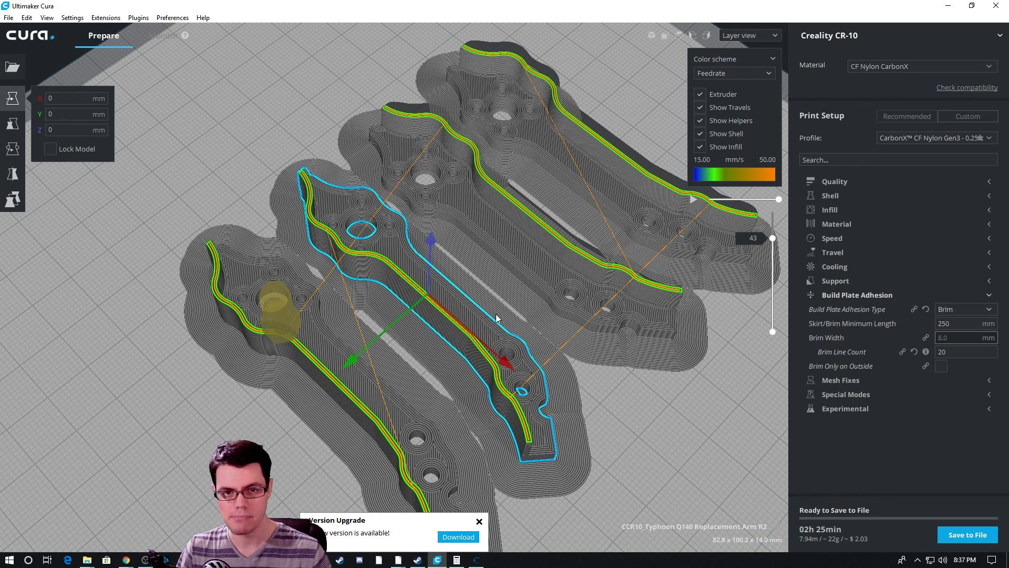
{"action": "mouse_move", "coordinate": [585, 447]}
{"action": "middle_mouse_down"}
{"action": "mouse_move", "coordinate": [553, 428]}
{"action": "mouse_move", "coordinate": [573, 437]}
{"action": "middle_mouse_up"}
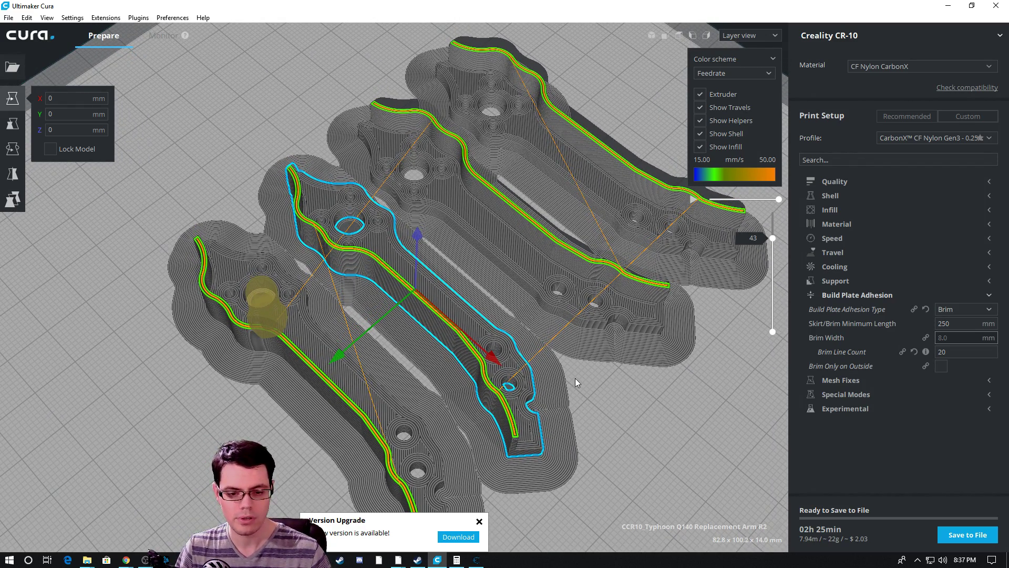
{"action": "key", "text": "alt+Tab"}
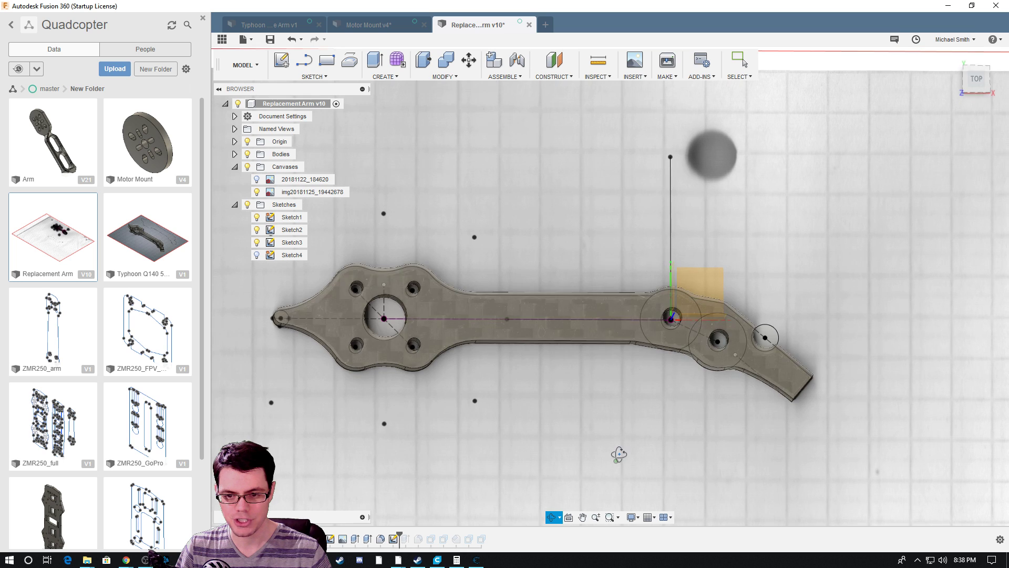
Save Body1 from the Bodies folder as a binary STL and preview the meshed arm.
{"action": "left_click_drag", "start_coordinate": [618, 454], "coordinate": [609, 411]}
{"action": "key", "text": "Escape"}
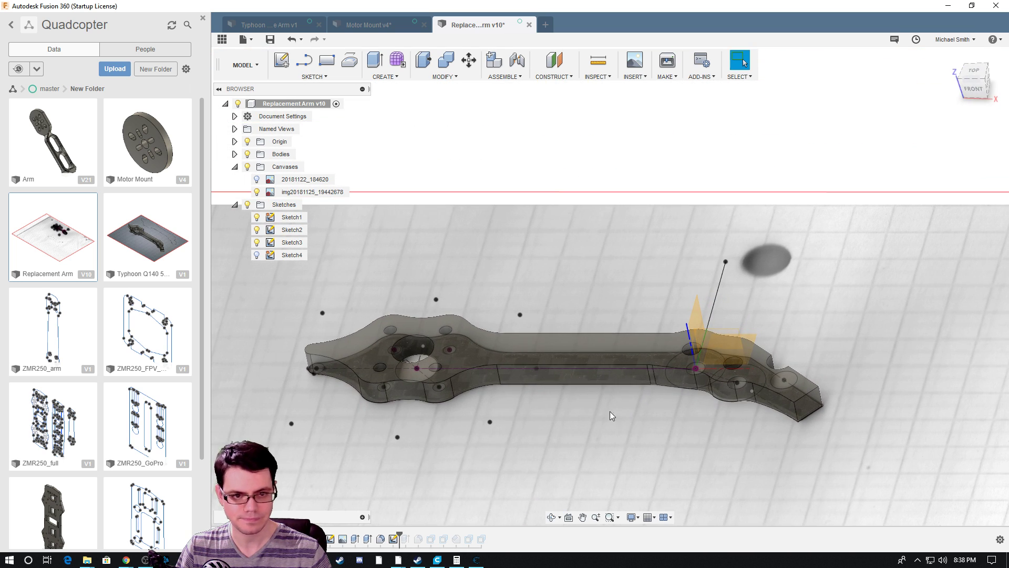
{"action": "left_click", "coordinate": [235, 154]}
{"action": "right_click", "coordinate": [290, 167]}
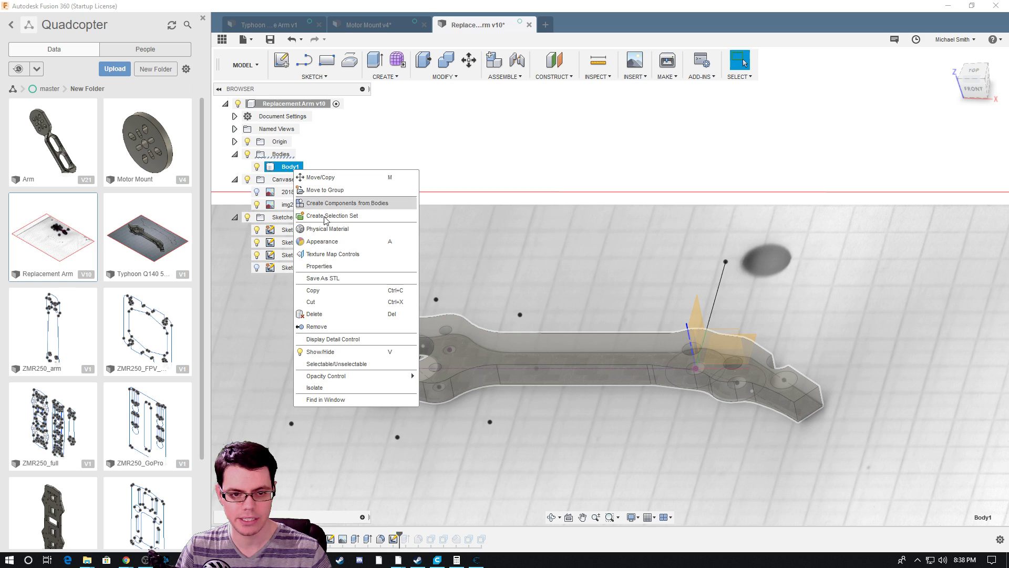
{"action": "left_click", "coordinate": [361, 278]}
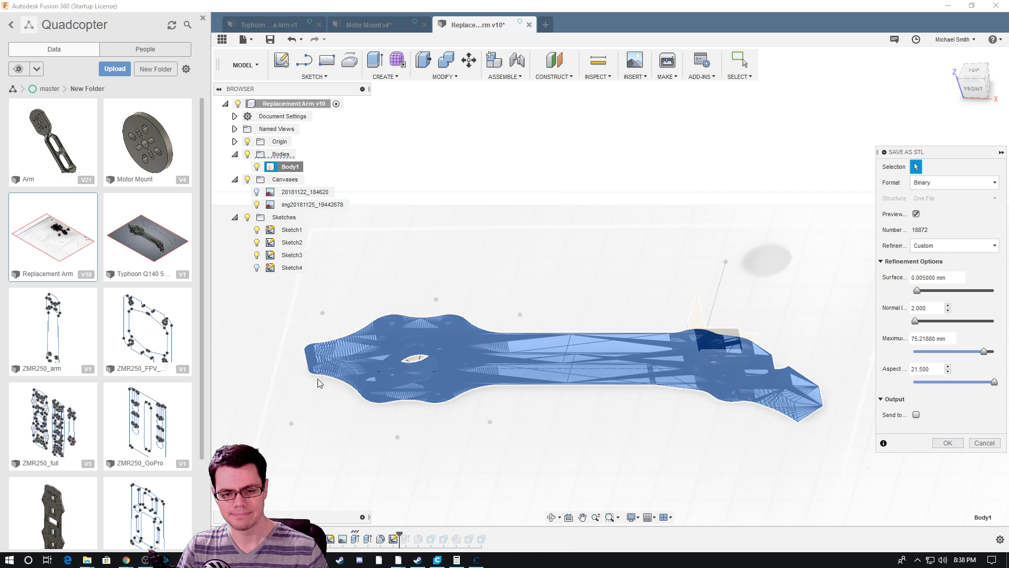
{"action": "mouse_move", "coordinate": [451, 427]}
{"action": "middle_mouse_down", "text": "shift"}
{"action": "mouse_move", "coordinate": [456, 474]}
{"action": "mouse_move", "coordinate": [456, 442]}
{"action": "middle_mouse_up", "text": "shift"}
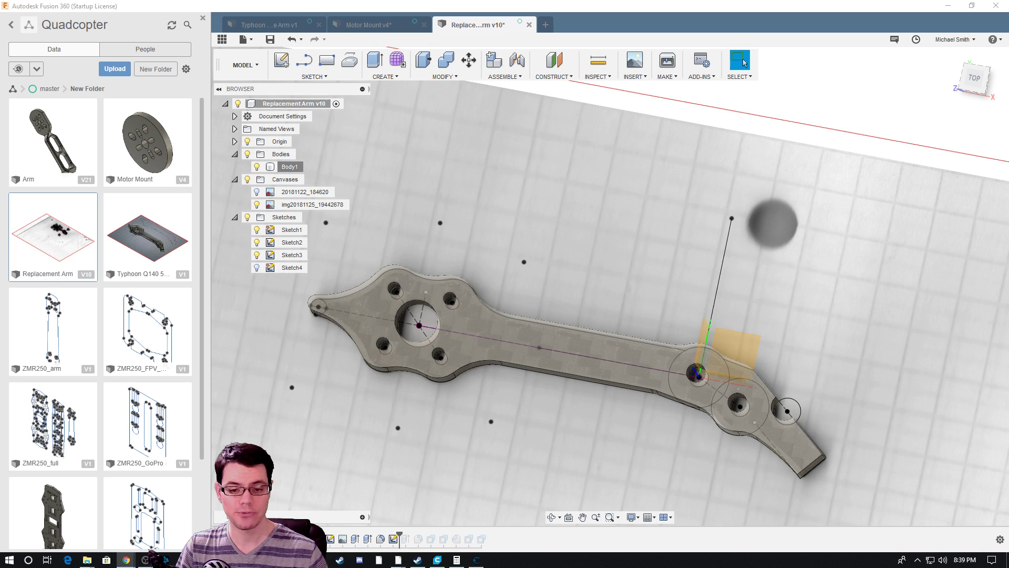
Scroll through the CarbonX CF Nylon Gen3 properties and glance at the AMCO nylon moisture article.
{"action": "key", "text": "alt+Tab"}
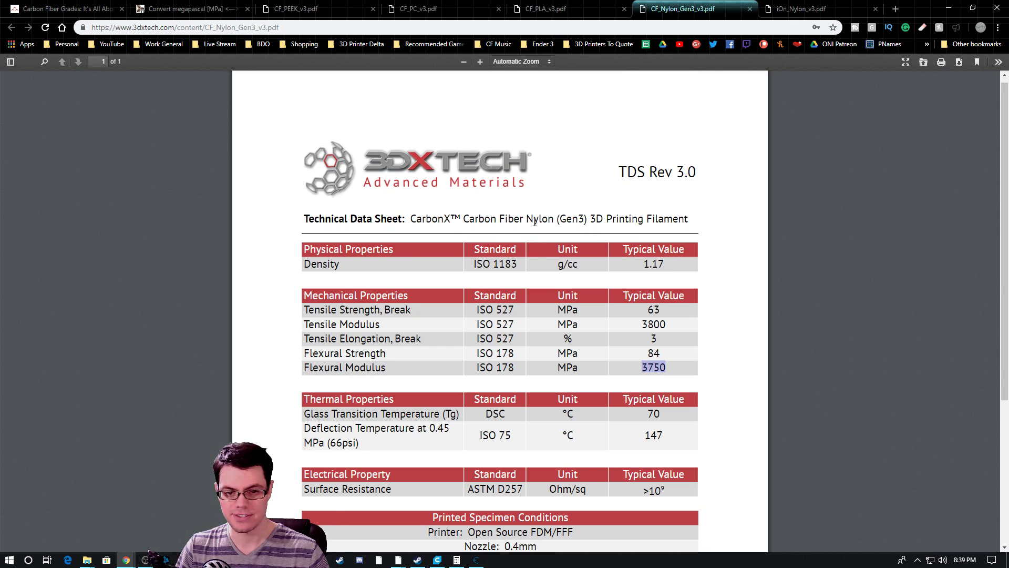
{"action": "scroll", "coordinate": [667, 355], "scroll_direction": "down", "scroll_amount": 1}
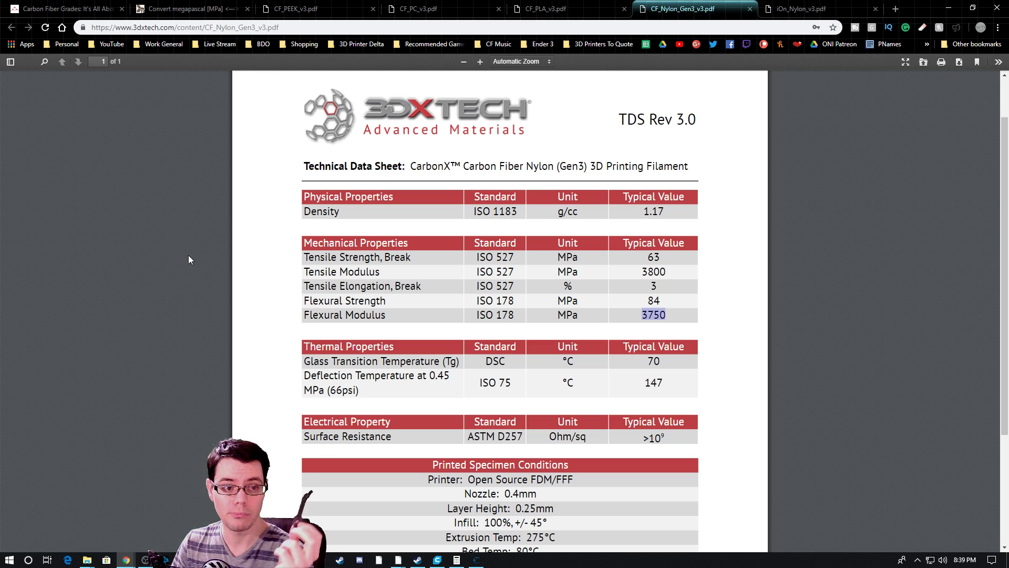
{"action": "key", "text": "alt+Tab"}
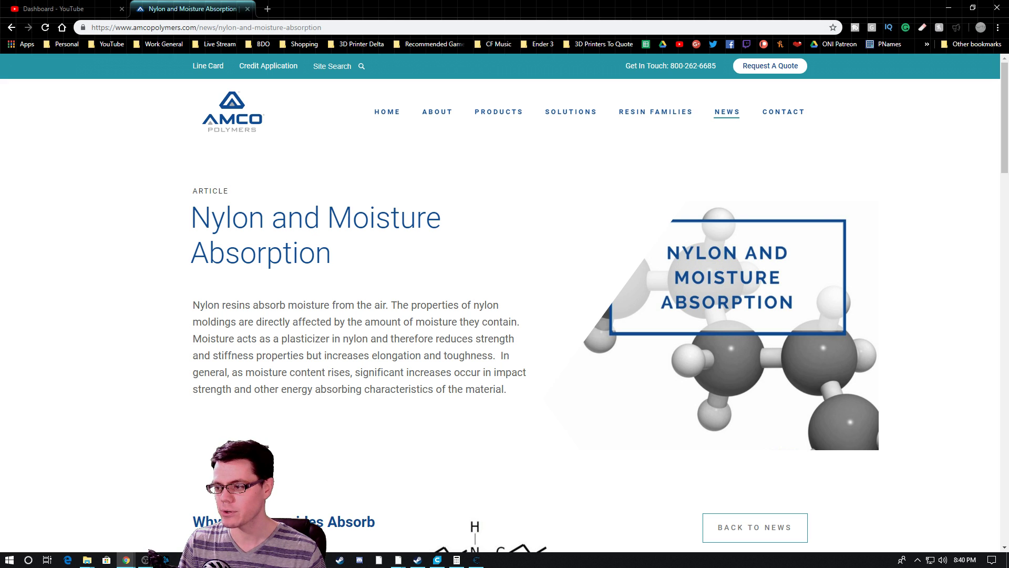
{"action": "key", "text": "alt+Tab"}
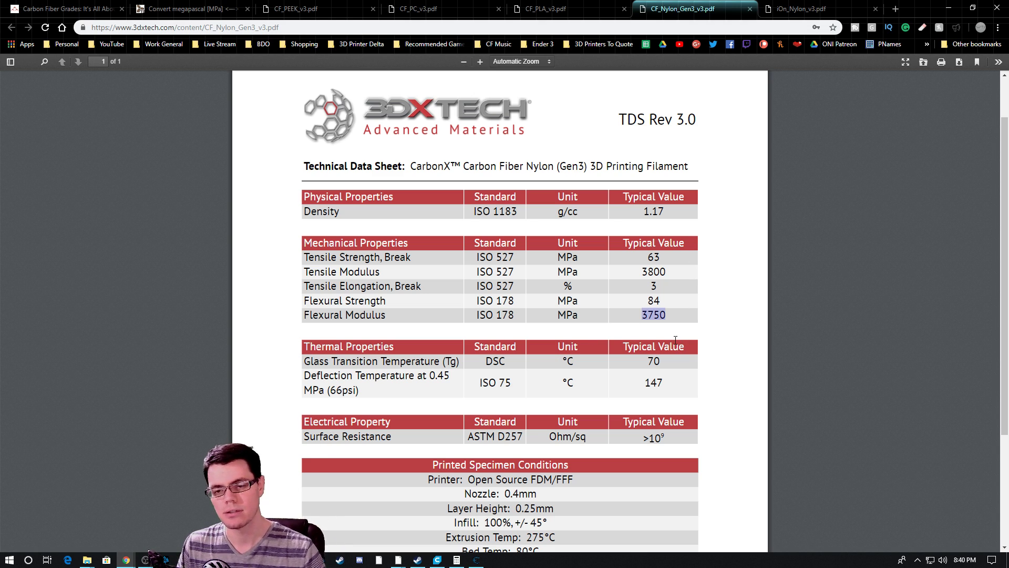
Scroll the CF Nylon Gen3 datasheet back up to its 70 °C glass transition and 147 °C deflection temperature.
{"action": "scroll", "coordinate": [660, 370], "scroll_direction": "up", "scroll_amount": 1}
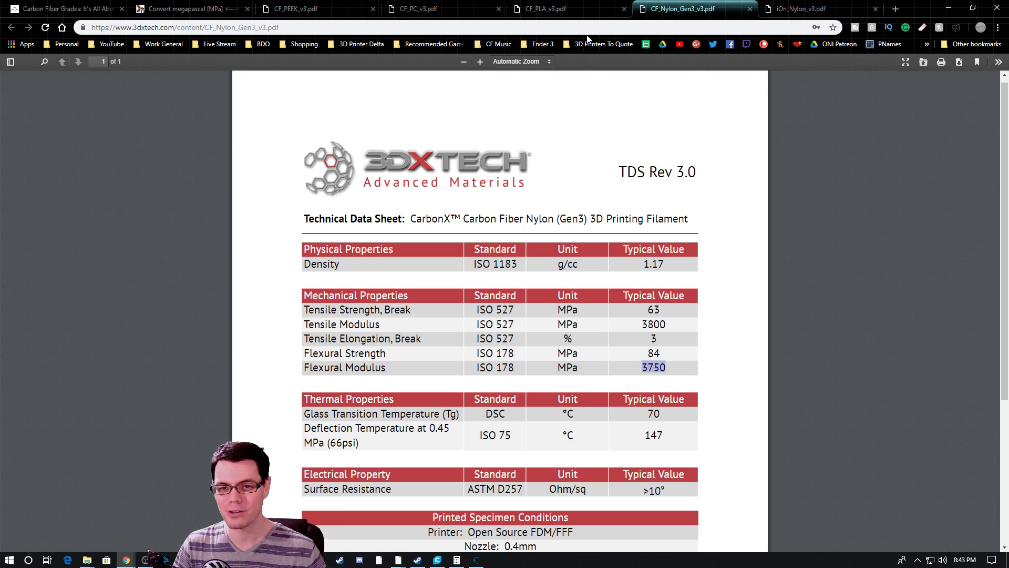
Switch to the CF_PLA_v3.pdf datasheet showing 6320 MPa flexural modulus.
{"action": "left_click", "coordinate": [578, 17]}
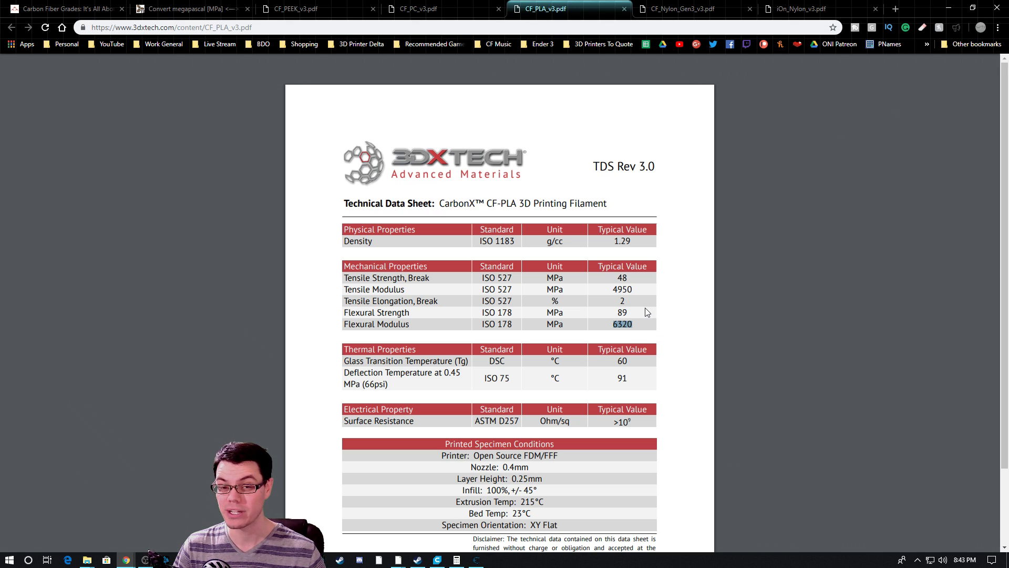
Highlight the 300 °C Extrusion Temp row on CF_PC_v3.pdf, revisit CF Nylon, then bring Cura forward.
{"action": "key", "text": "ctrl+shift+Tab"}
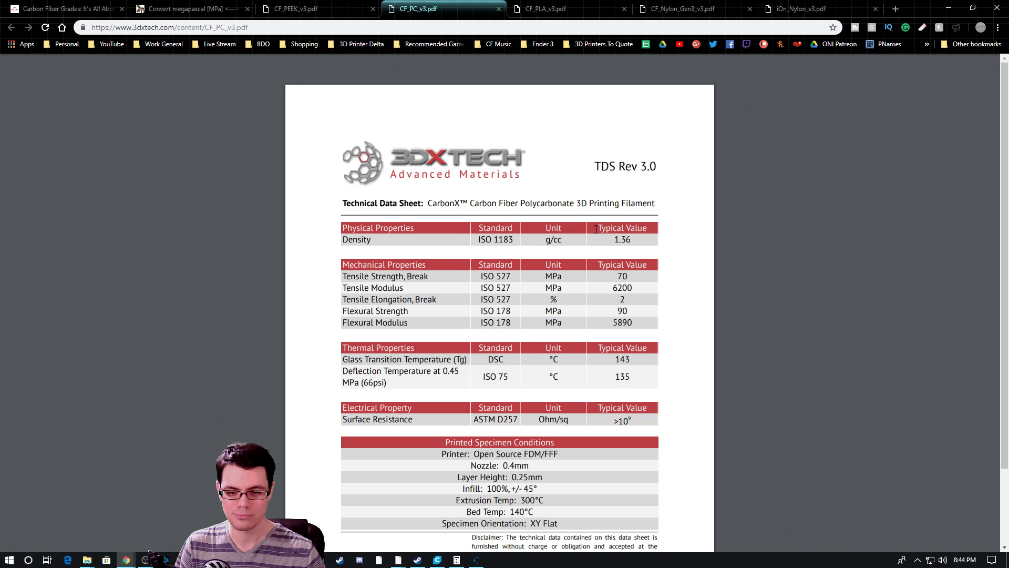
{"action": "left_click_drag", "start_coordinate": [458, 502], "coordinate": [544, 503]}
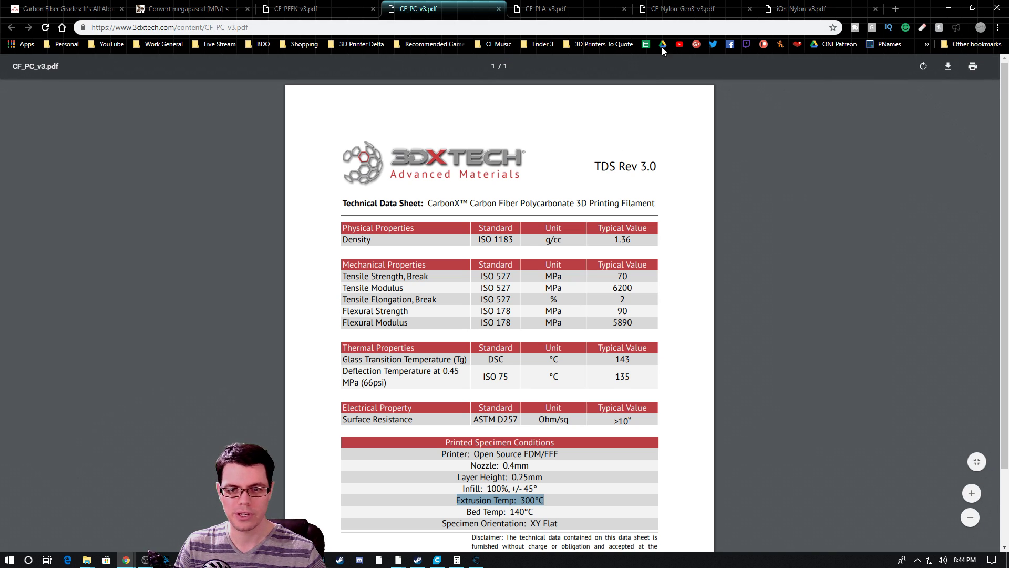
{"action": "left_click", "coordinate": [687, 14]}
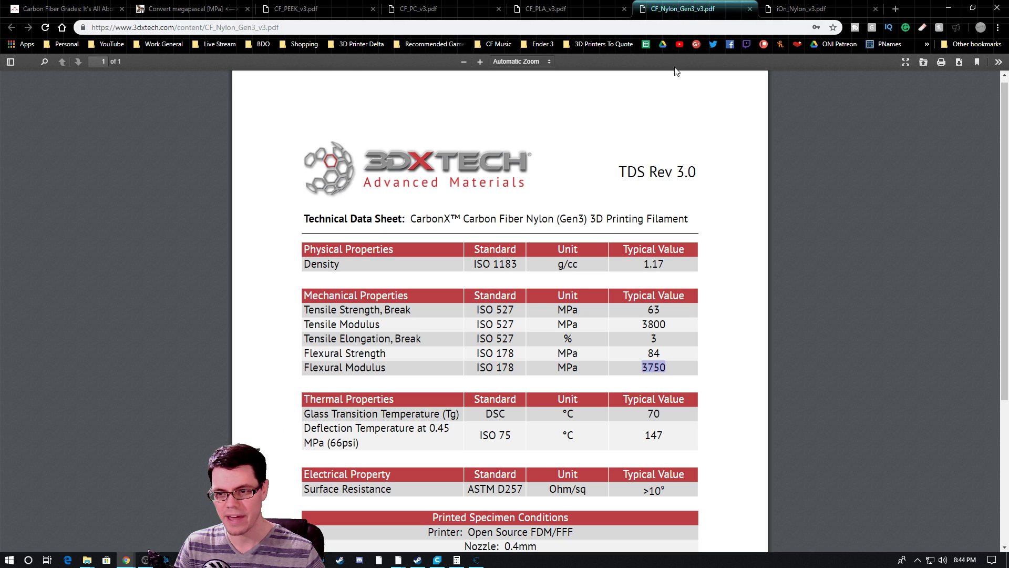
{"action": "left_click", "coordinate": [441, 561]}
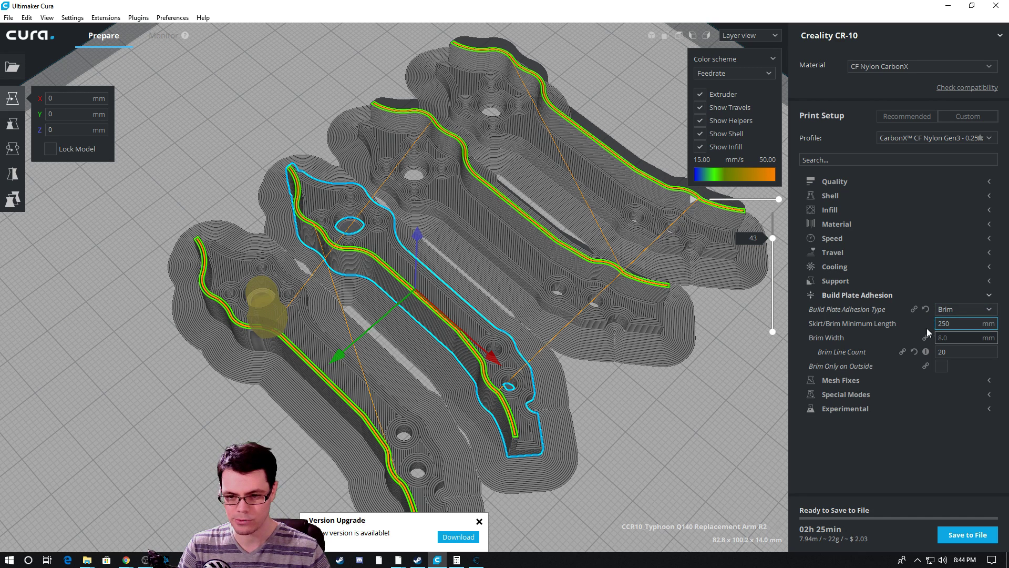
Read the 250 mm Skirt/Brim Minimum Length tooltip, then minimize Cura.
{"action": "mouse_move", "coordinate": [925, 326]}
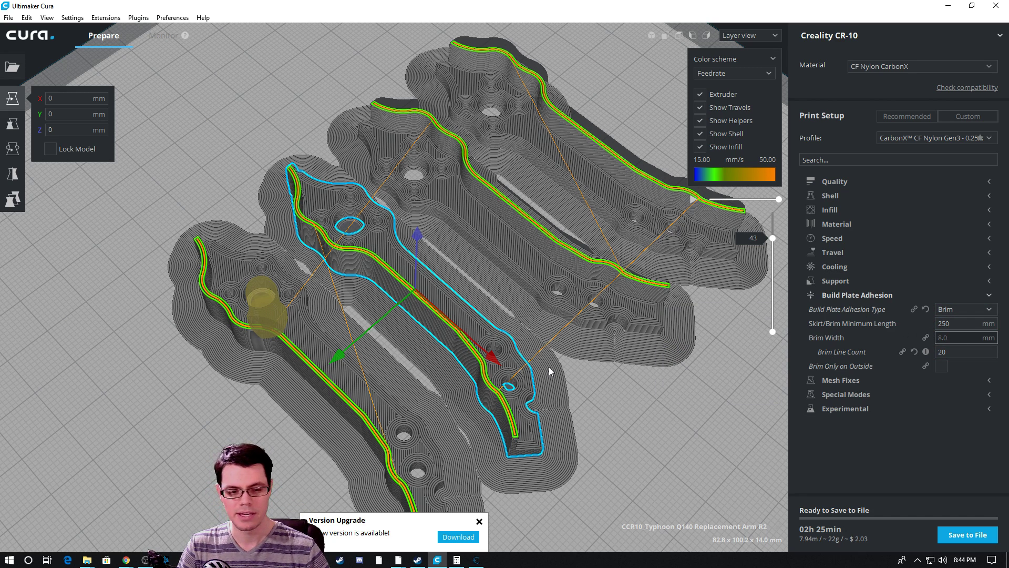
{"action": "left_click", "coordinate": [949, 5]}
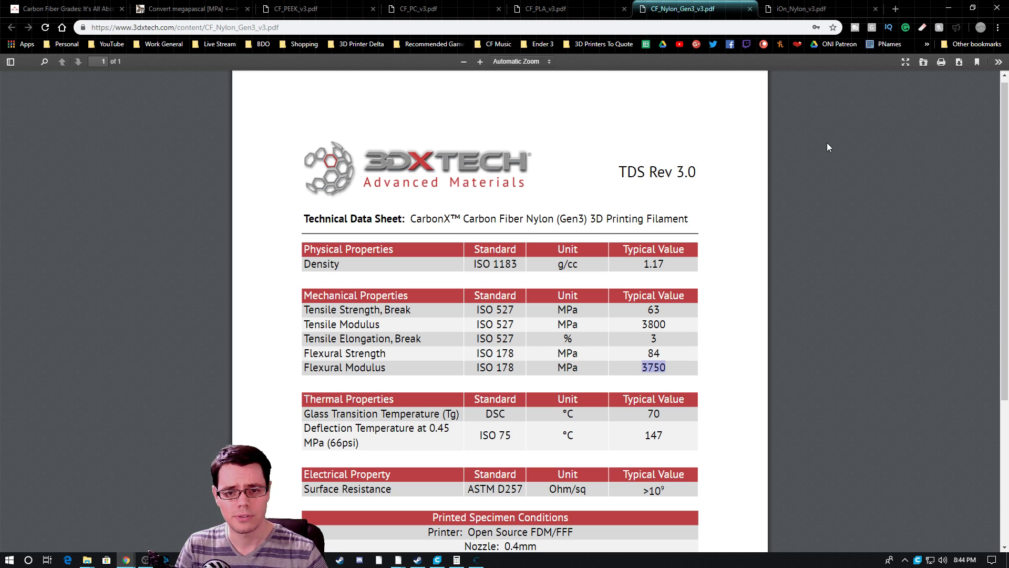
{"action": "left_click", "coordinate": [296, 9]}
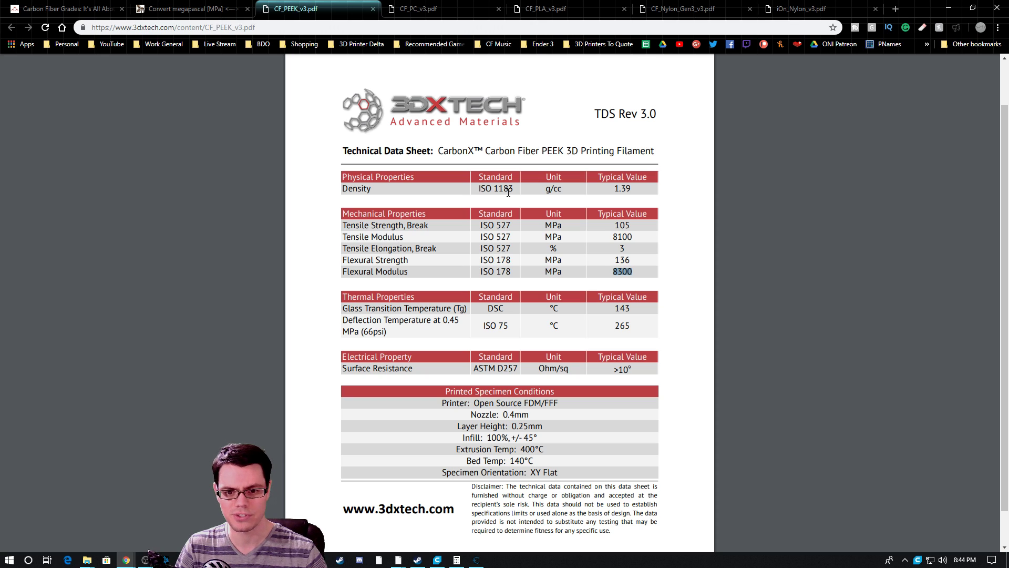
{"action": "left_click", "coordinate": [667, 316]}
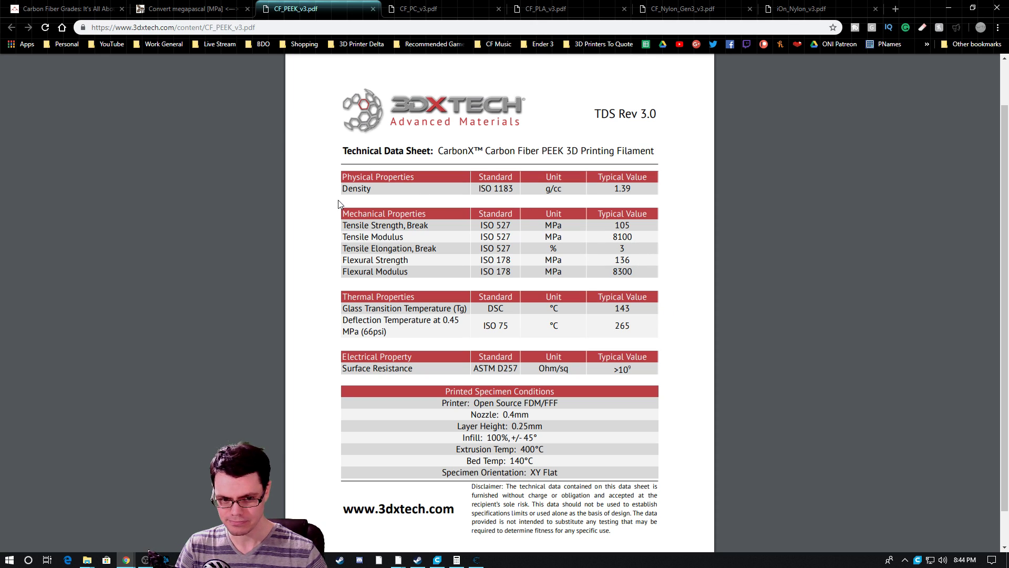
{"action": "left_click_drag", "start_coordinate": [613, 226], "coordinate": [633, 230]}
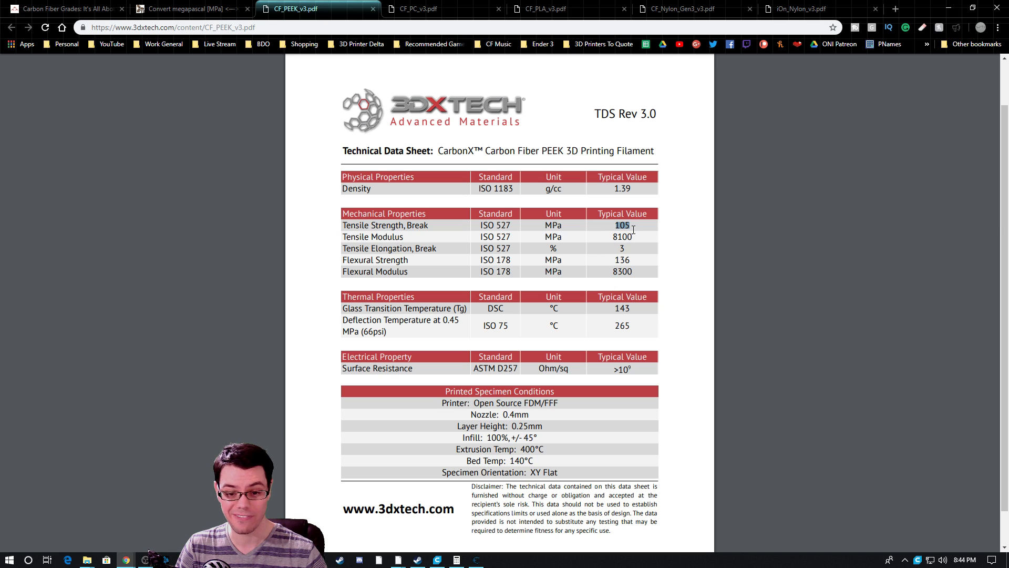
{"action": "left_click_drag", "start_coordinate": [613, 272], "coordinate": [631, 273]}
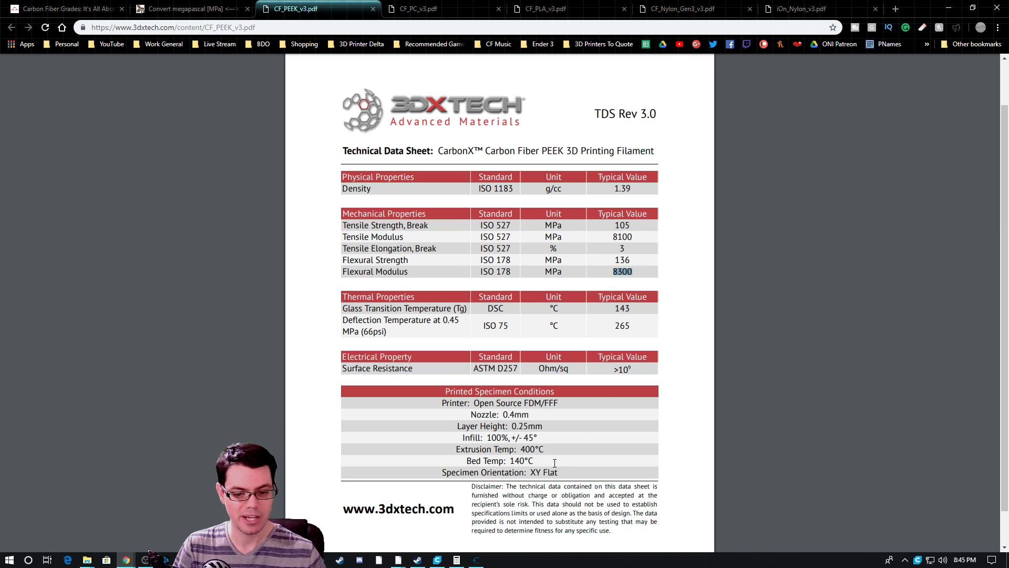
{"action": "left_click_drag", "start_coordinate": [544, 449], "coordinate": [556, 470]}
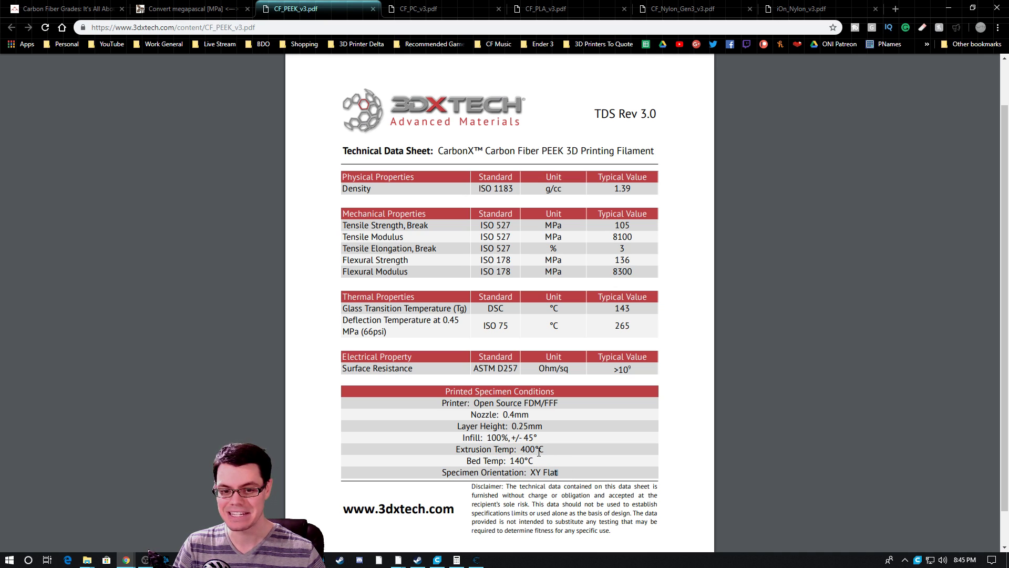
{"action": "left_click_drag", "start_coordinate": [455, 449], "coordinate": [558, 470]}
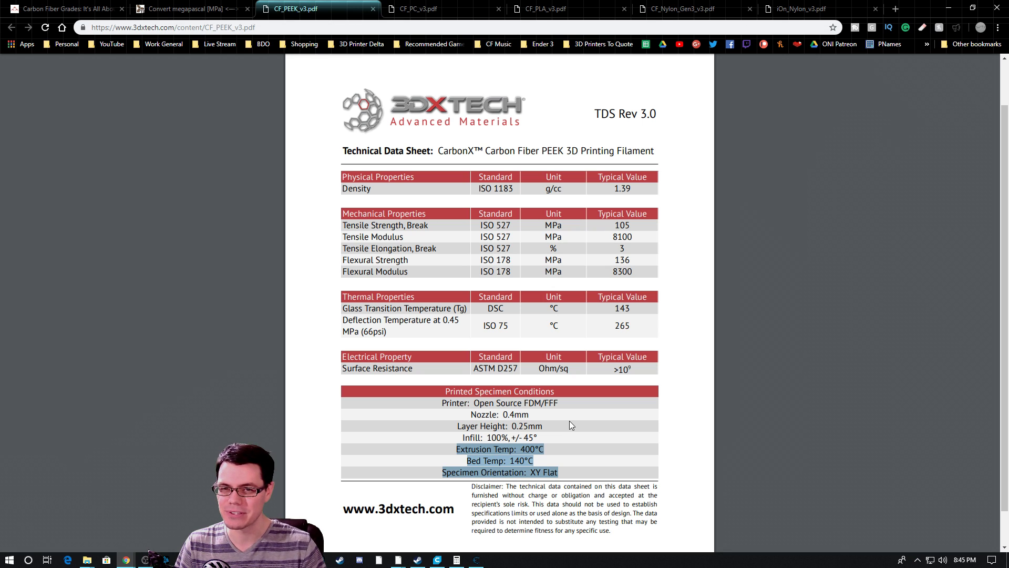
{"action": "left_click", "coordinate": [457, 559]}
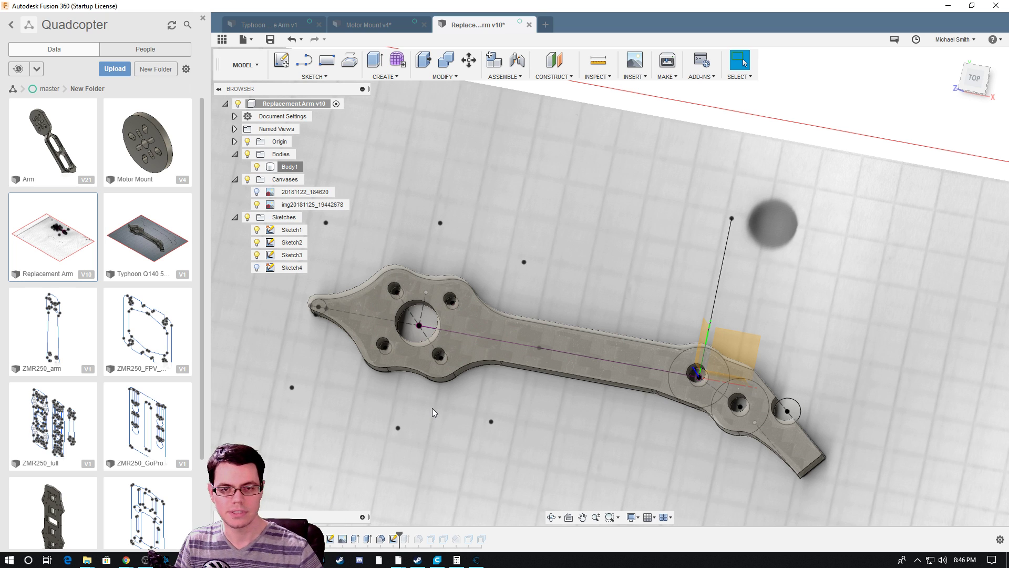
Switch from Fusion 360 to the Google results for the Polymaker PC-Max technical data sheet.
{"action": "key", "text": "alt+Tab"}
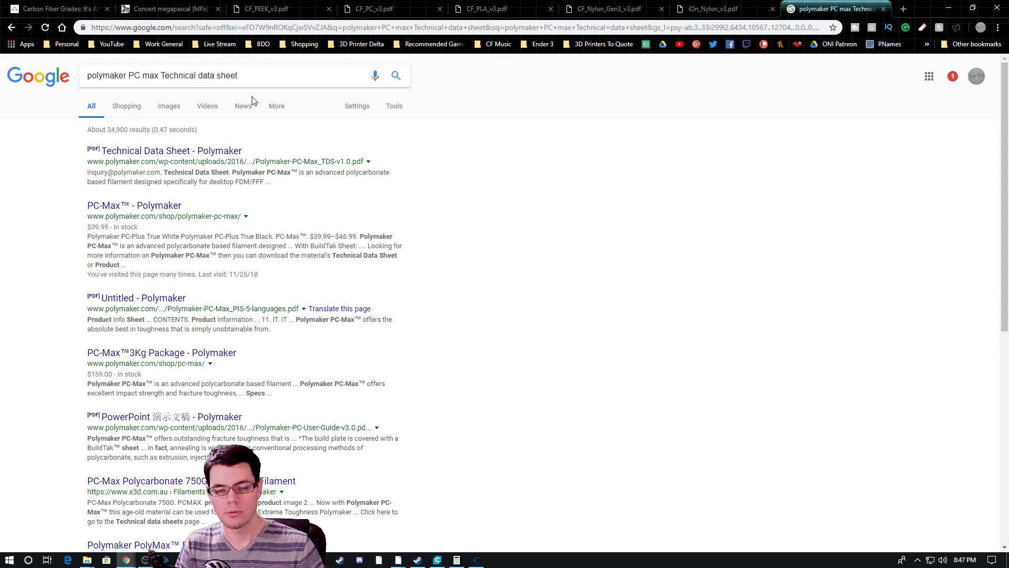
Open the first PC-Max data sheet PDF result, find it returns 404, and close it.
{"action": "middle_click", "coordinate": [215, 153]}
{"action": "left_click", "coordinate": [867, 9]}
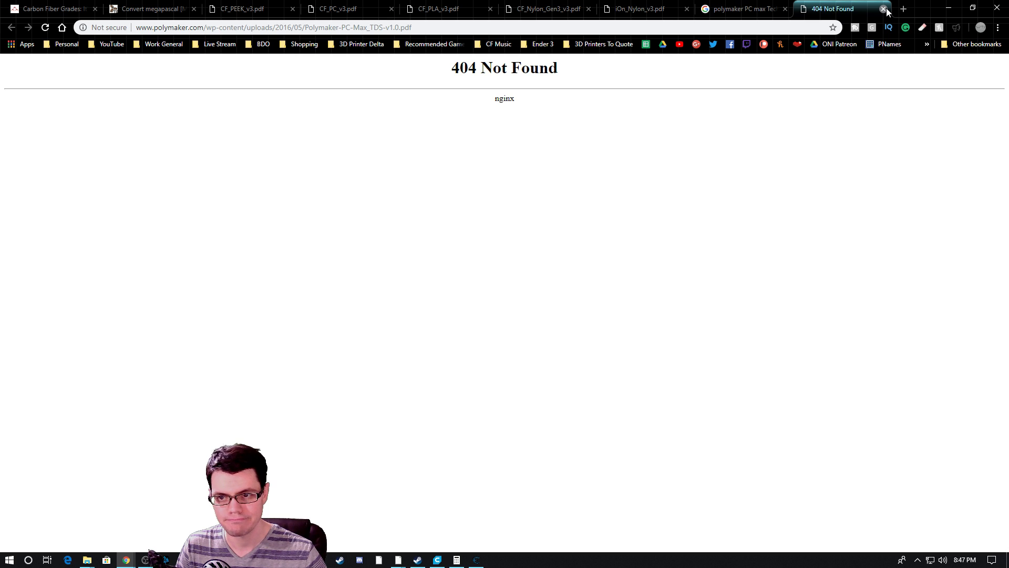
{"action": "left_click", "coordinate": [883, 9]}
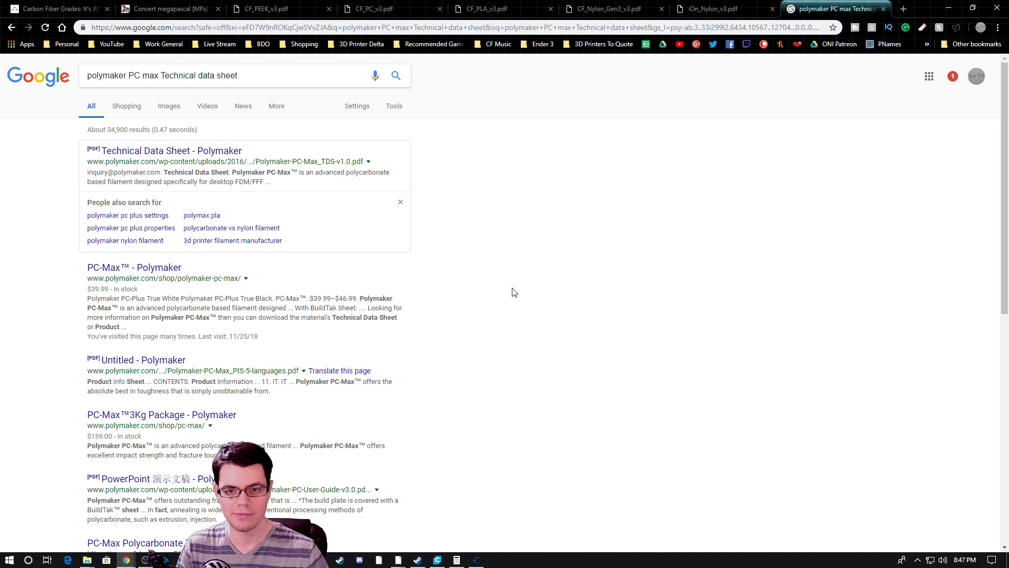
Check the CF Nylon Gen3 sheet, then go to the Internet Archive Wayback Machine tab.
{"action": "left_click", "coordinate": [628, 8]}
{"action": "scroll", "coordinate": [537, 331], "scroll_direction": "down", "scroll_amount": 4}
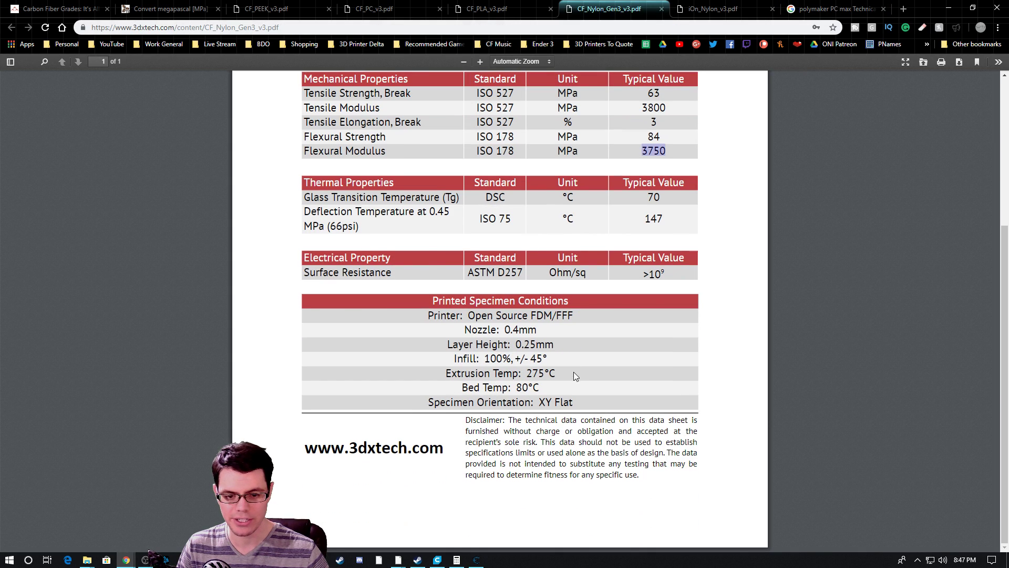
{"action": "scroll", "coordinate": [530, 260], "scroll_direction": "up", "scroll_amount": 2}
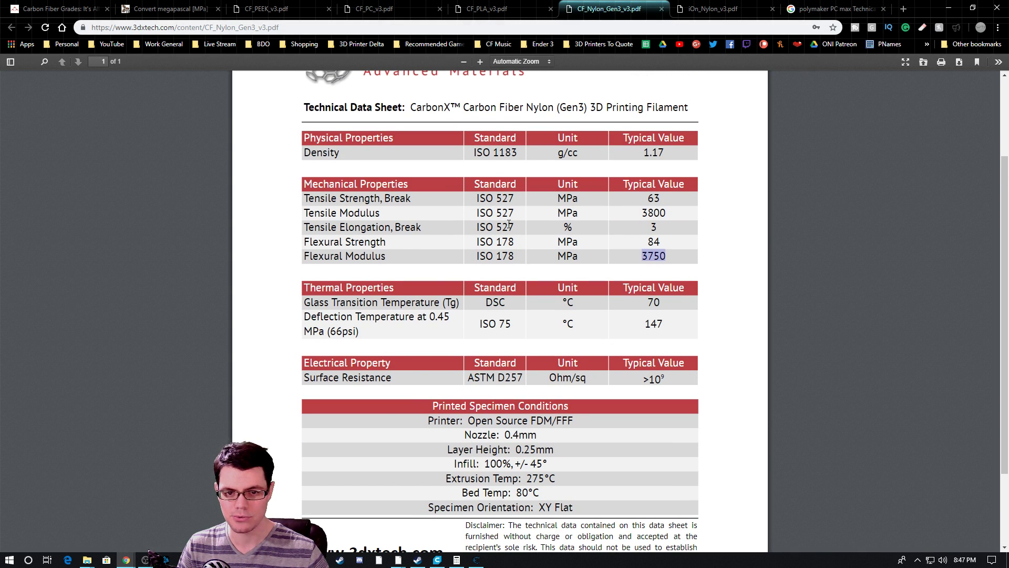
{"action": "left_click", "coordinate": [835, 9]}
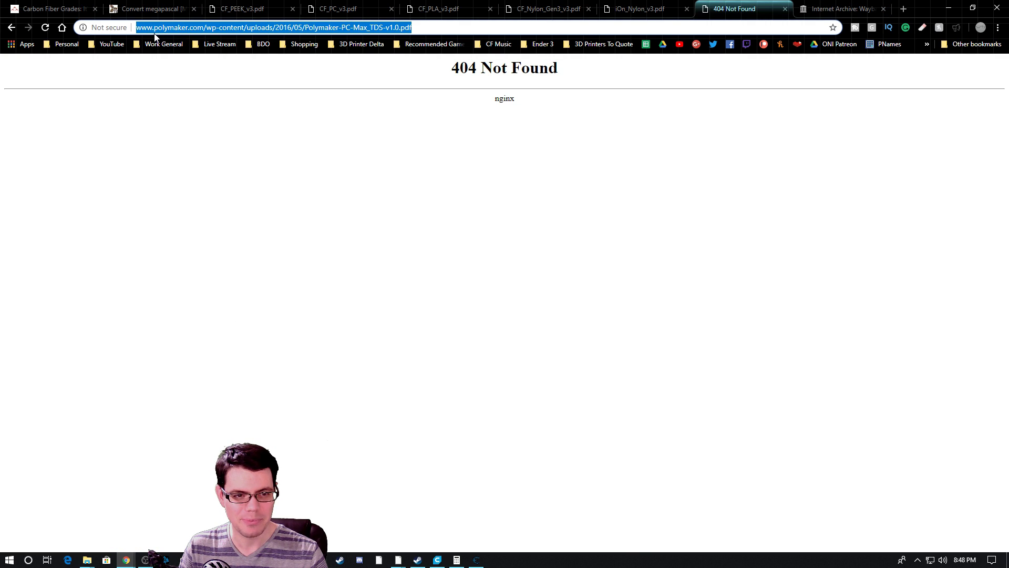
{"action": "left_click", "coordinate": [841, 9]}
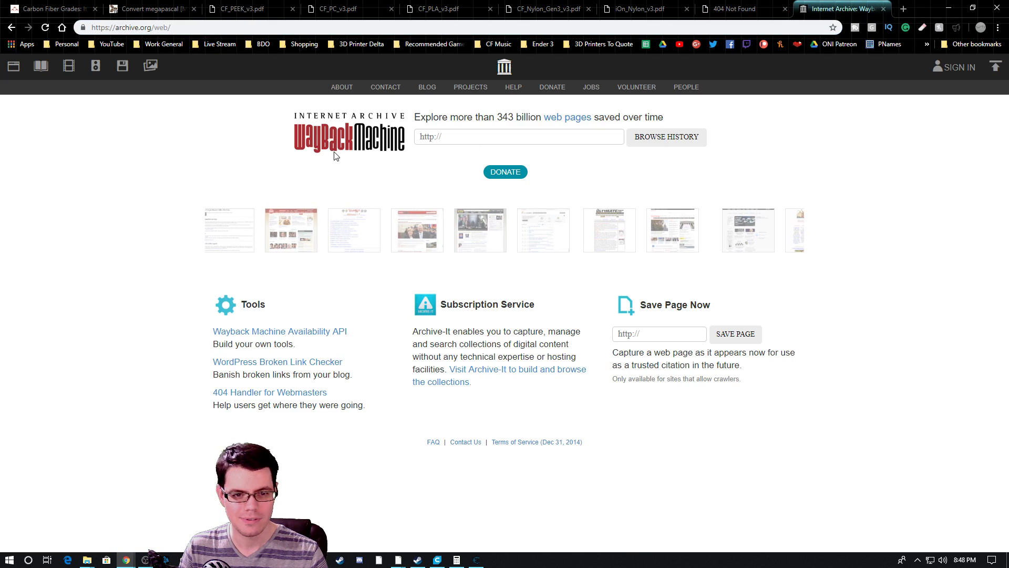
Look up the dead PC-Max PDF URL in the Wayback Machine and open the April 4, 2018 capture.
{"action": "left_click", "coordinate": [493, 138]}
{"action": "key", "text": "ctrl+v"}
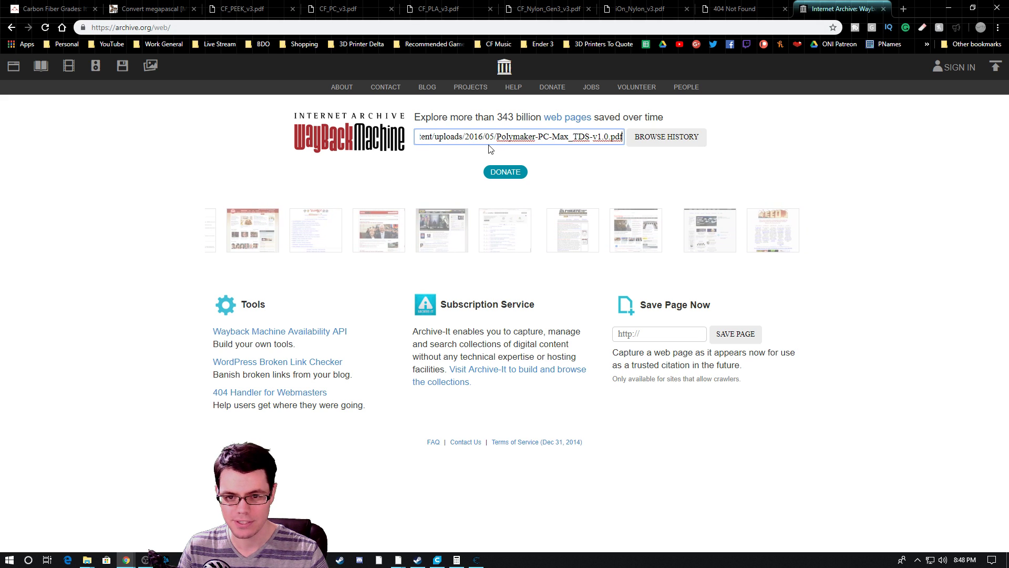
{"action": "key", "text": "Return"}
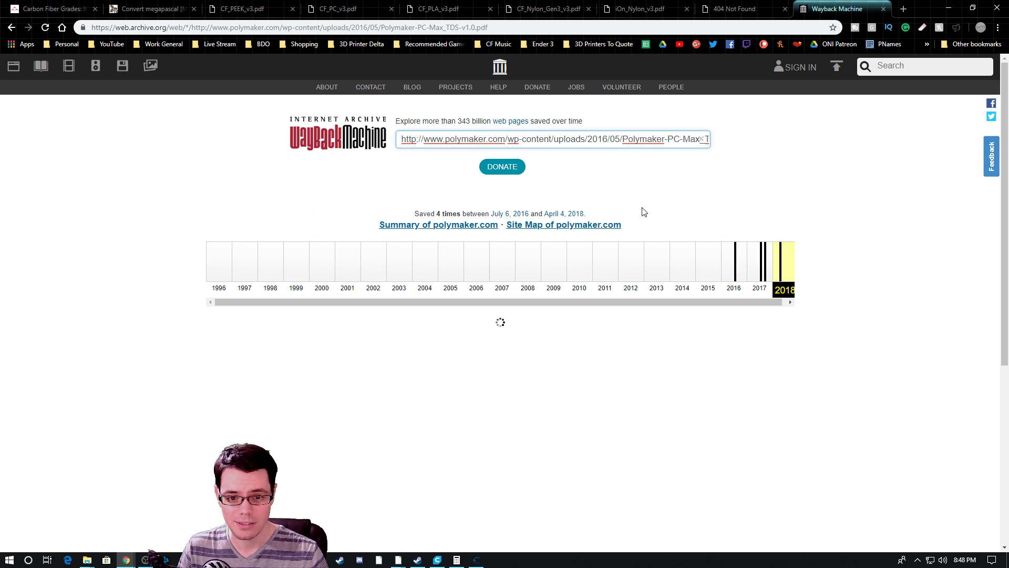
{"action": "left_click", "coordinate": [689, 356]}
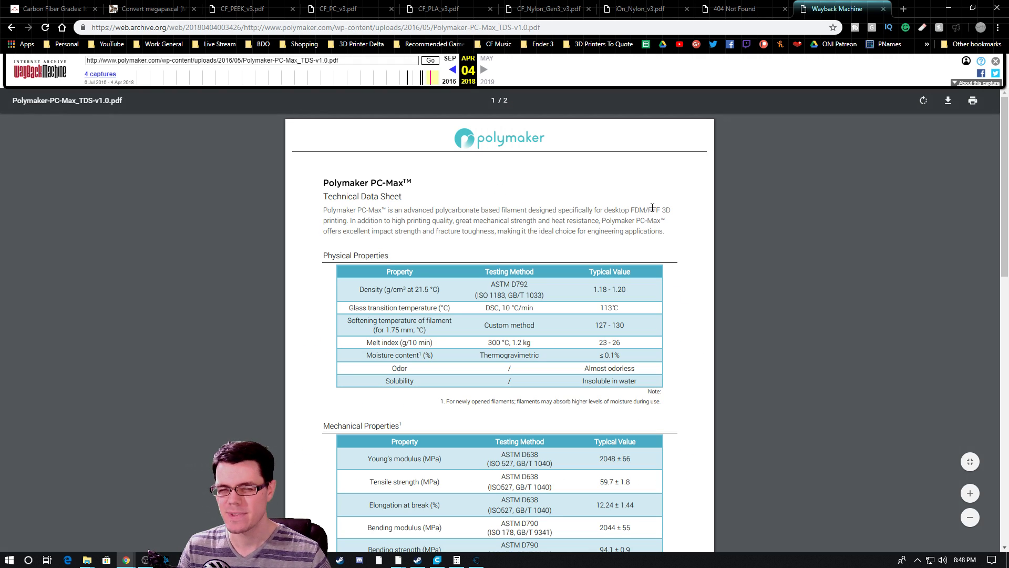
Scroll through the archived PC-Max sheet, with 113 °C glass transition and 59.7 MPa tensile strength.
{"action": "scroll", "coordinate": [644, 208], "scroll_direction": "down", "scroll_amount": 1}
{"action": "scroll", "coordinate": [638, 210], "scroll_direction": "up", "scroll_amount": 1}
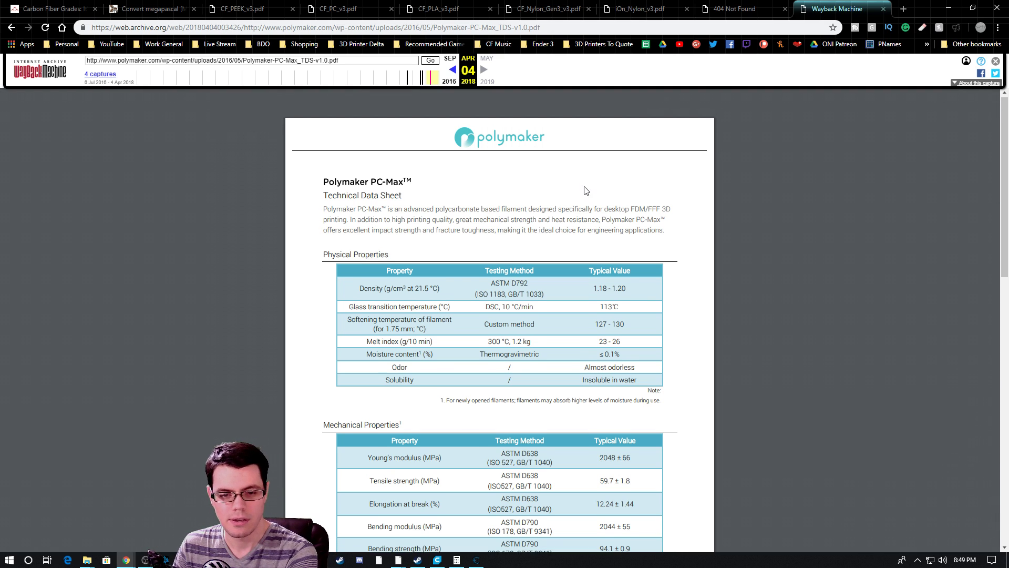
{"action": "scroll", "coordinate": [420, 221], "scroll_direction": "down", "scroll_amount": 2}
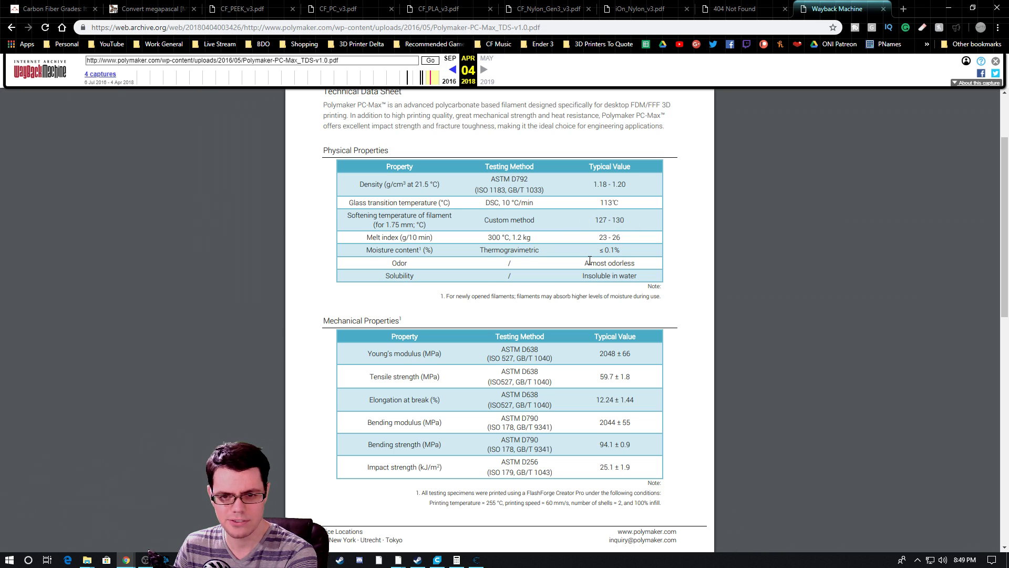
{"action": "scroll", "coordinate": [590, 260], "scroll_direction": "up", "scroll_amount": 2}
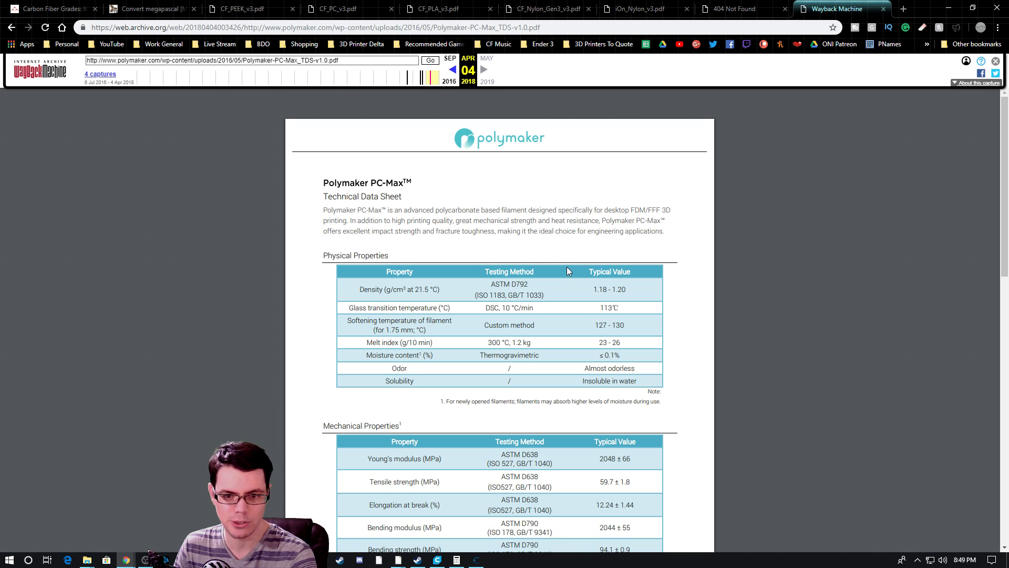
{"action": "scroll", "coordinate": [560, 268], "scroll_direction": "down", "scroll_amount": 2}
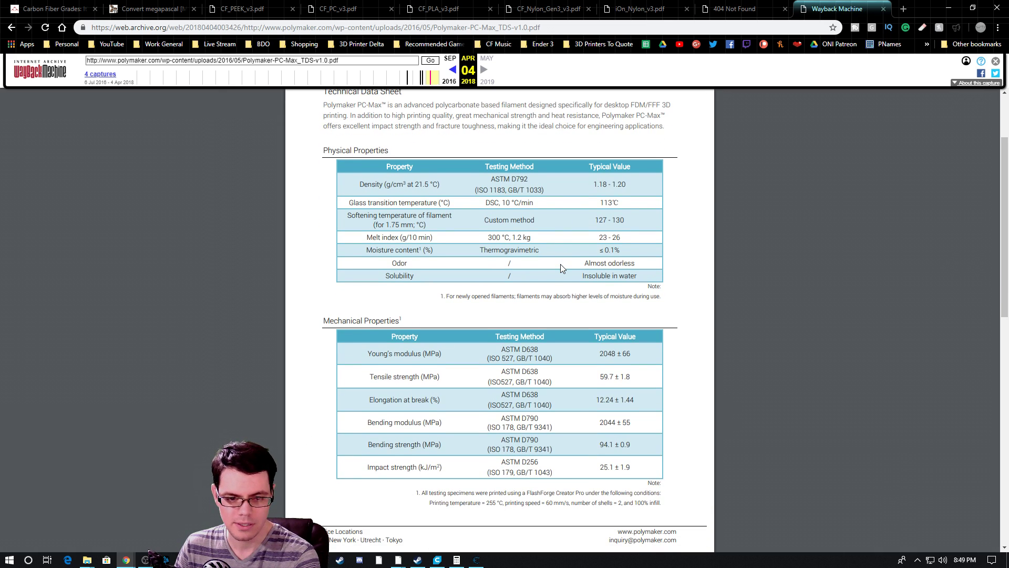
{"action": "scroll", "coordinate": [560, 268], "scroll_direction": "down", "scroll_amount": 2}
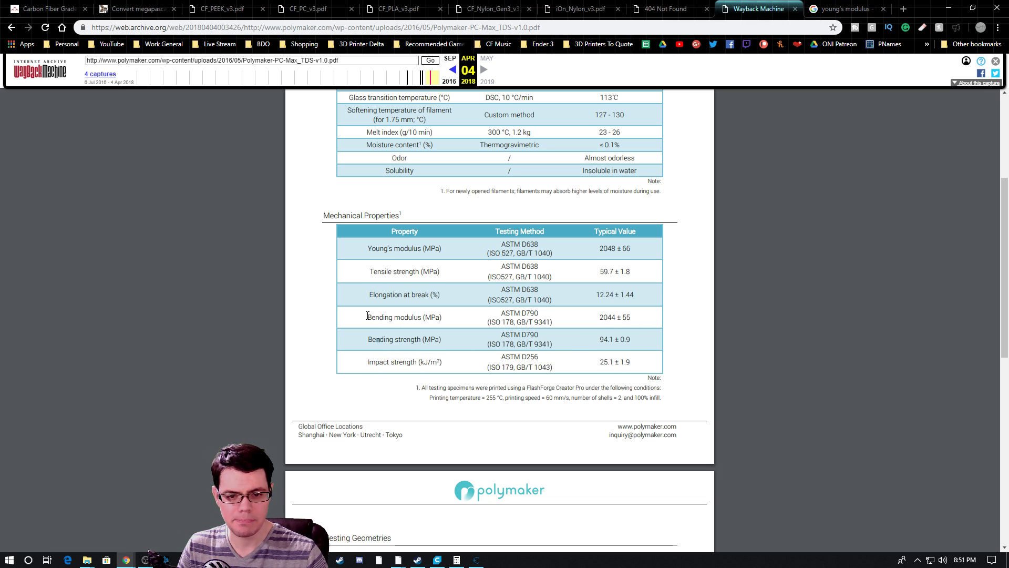
Highlight the PC-Max Bending modulus label and compare it with the iOn_Nylon_v3.pdf sheet.
{"action": "left_click_drag", "start_coordinate": [368, 315], "coordinate": [425, 317]}
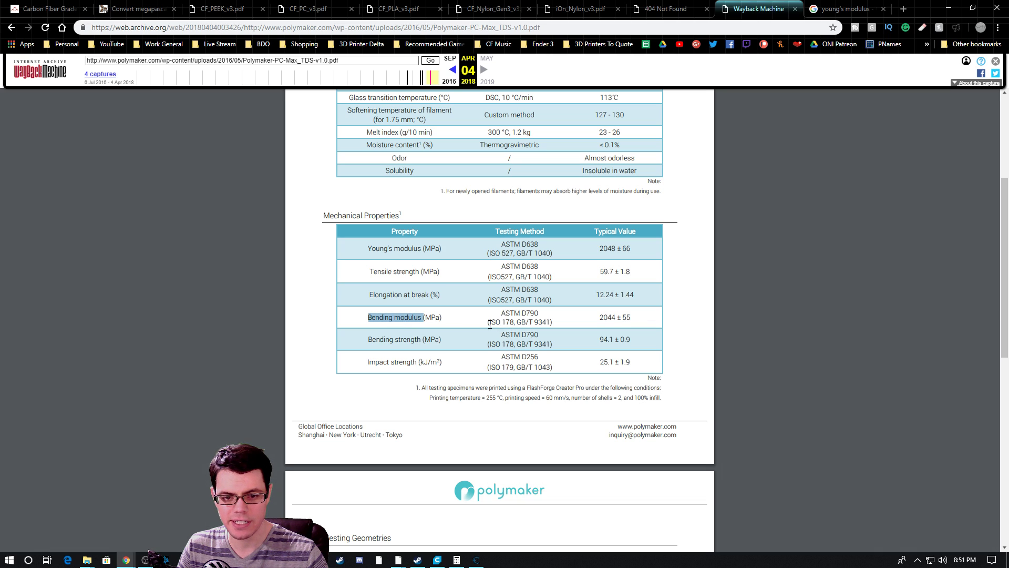
{"action": "left_click", "coordinate": [557, 10]}
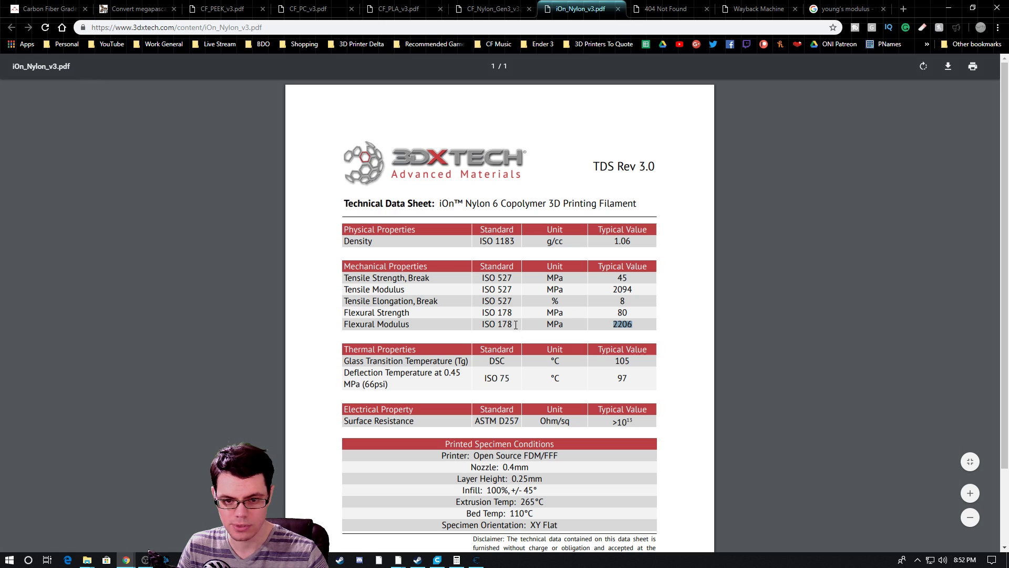
{"action": "left_click", "coordinate": [759, 9]}
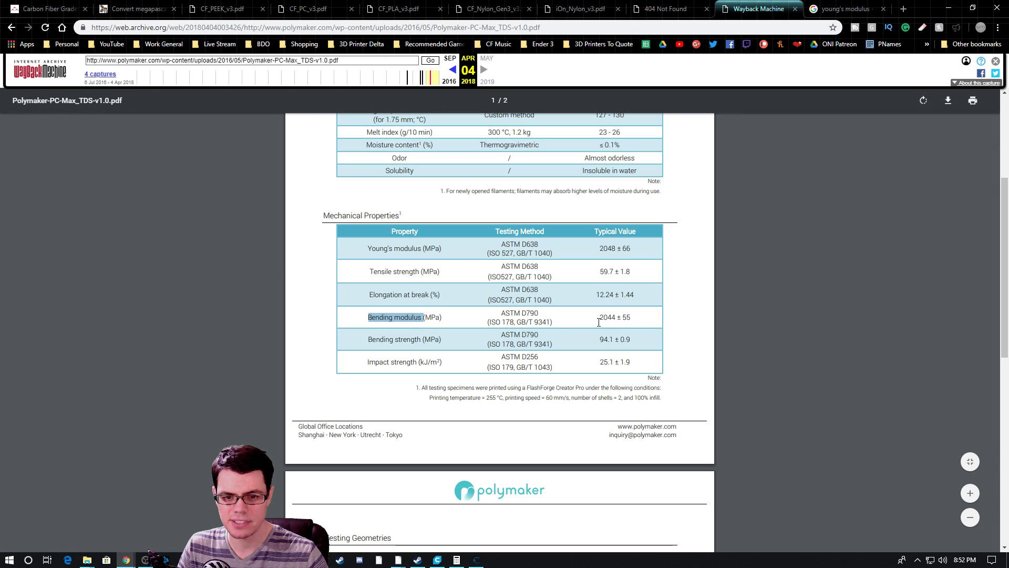
Highlight the 2044 bending modulus and 59.7 tensile strength values, then return to Fusion 360.
{"action": "left_click", "coordinate": [602, 319]}
{"action": "left_click_drag", "start_coordinate": [602, 319], "coordinate": [616, 319]}
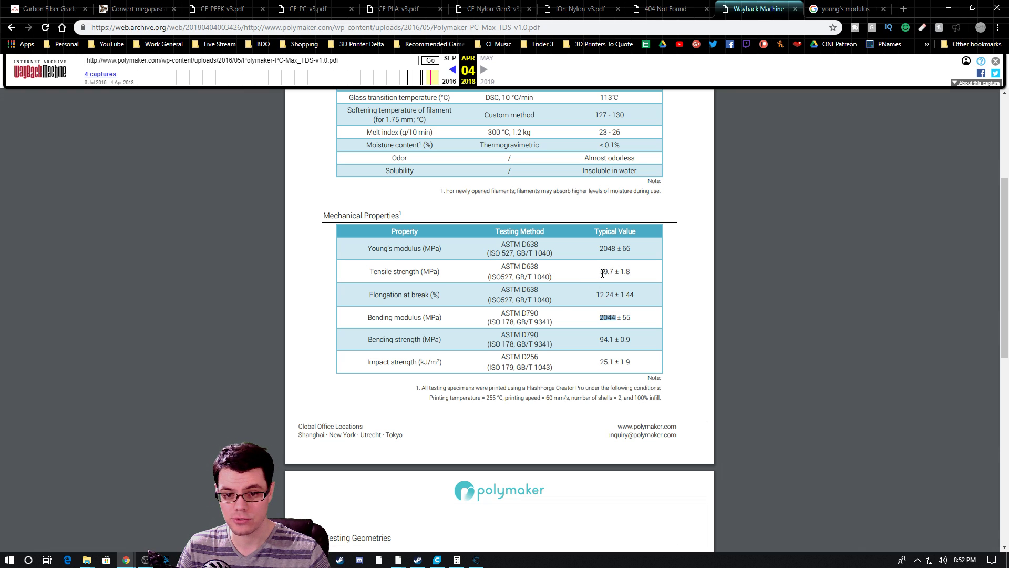
{"action": "left_click_drag", "start_coordinate": [600, 272], "coordinate": [613, 275]}
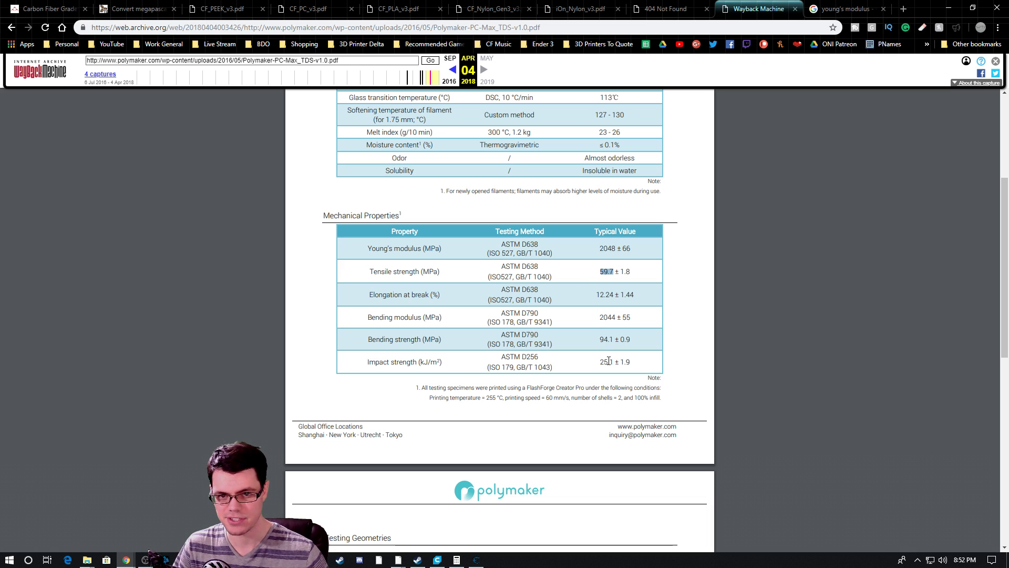
{"action": "scroll", "coordinate": [608, 361], "scroll_direction": "up", "scroll_amount": 4}
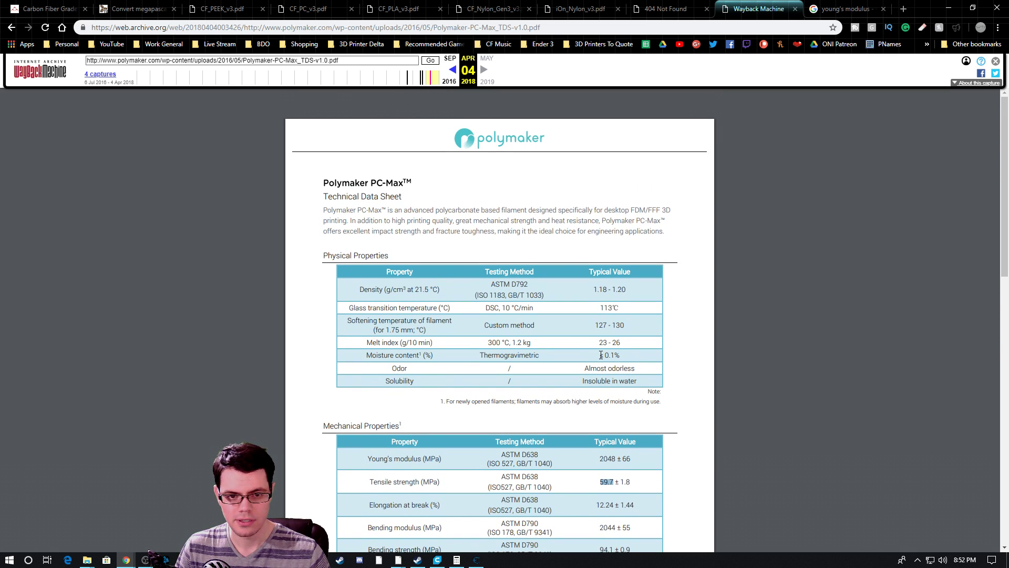
{"action": "scroll", "coordinate": [601, 355], "scroll_direction": "down", "scroll_amount": 1}
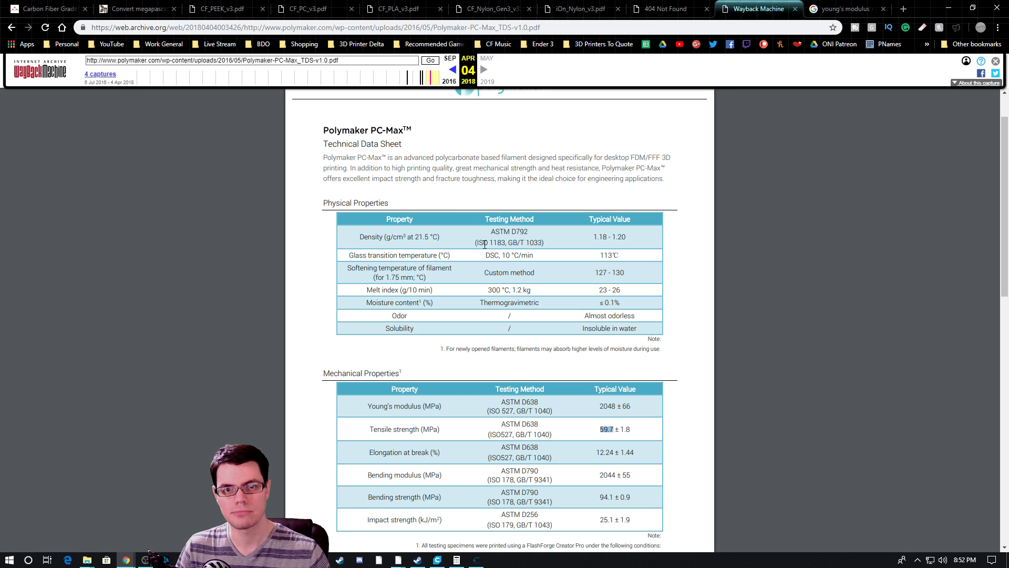
{"action": "key", "text": "alt+Tab"}
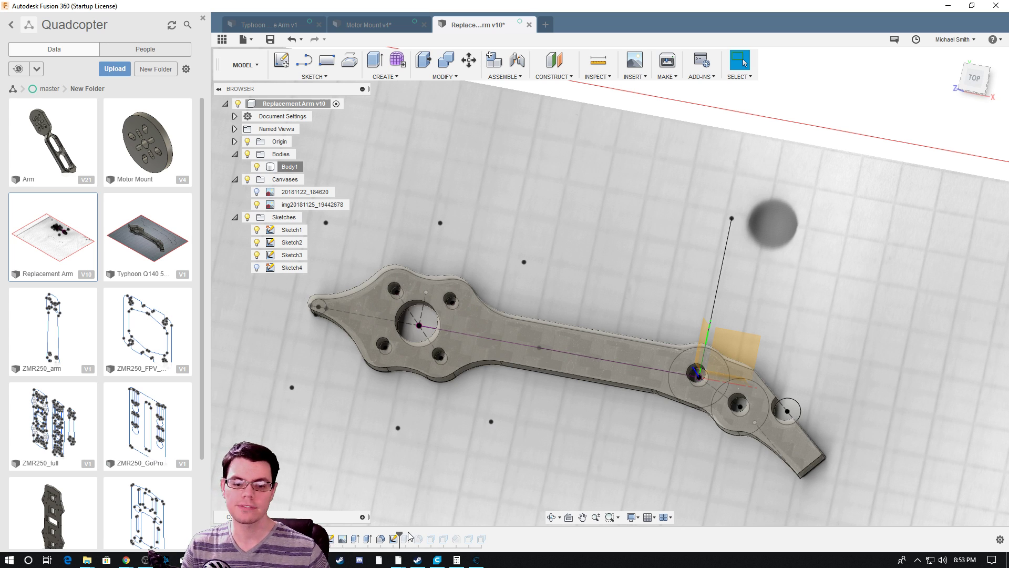
Orbit to check the extruded arm's thickness at an angle, return near top, and select Body1.
{"action": "middle_click_drag", "start_coordinate": [516, 429], "coordinate": [516, 404], "text": "shift"}
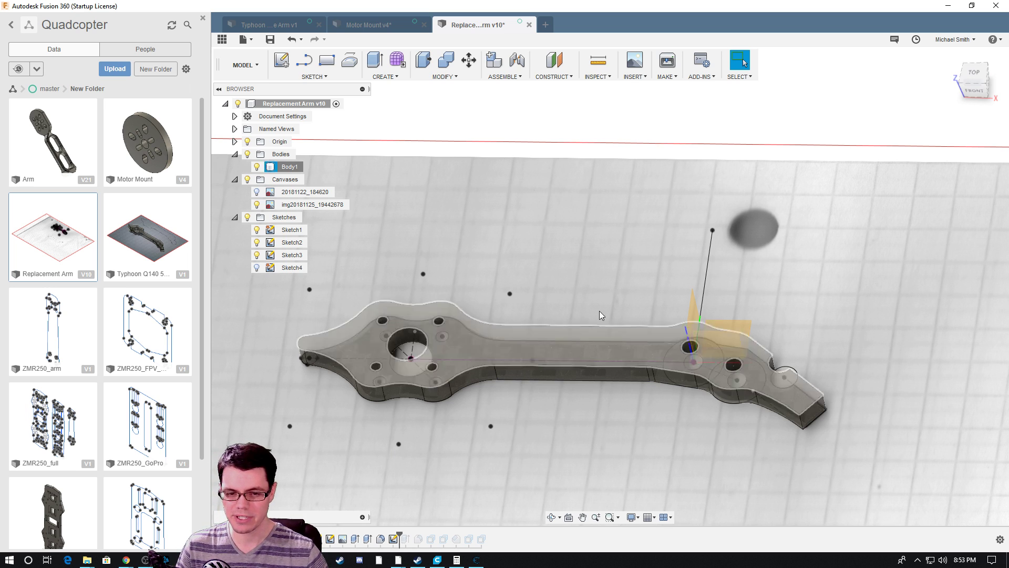
{"action": "middle_click_drag", "start_coordinate": [495, 344], "coordinate": [479, 331], "text": "shift"}
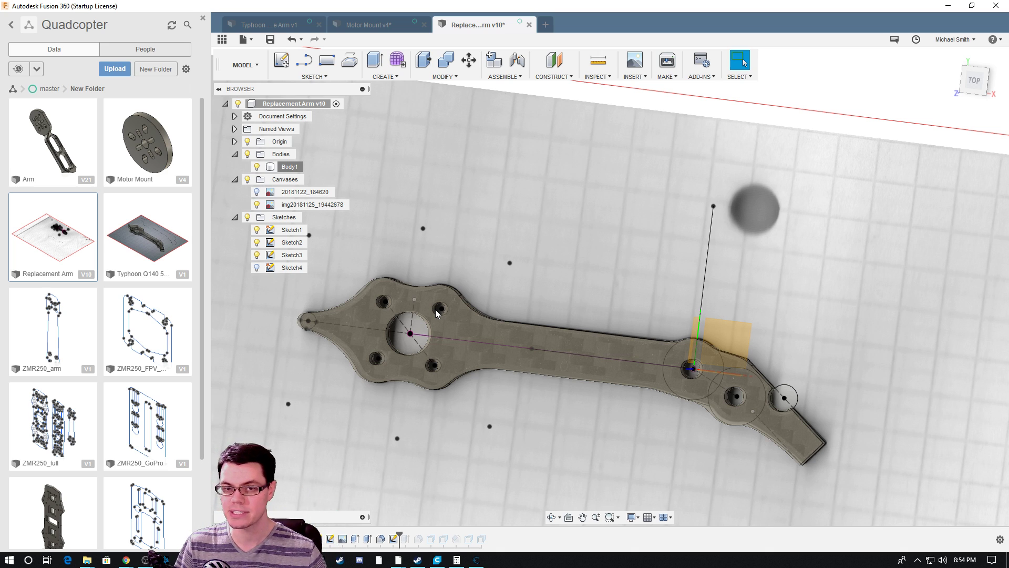
{"action": "left_click", "coordinate": [483, 333]}
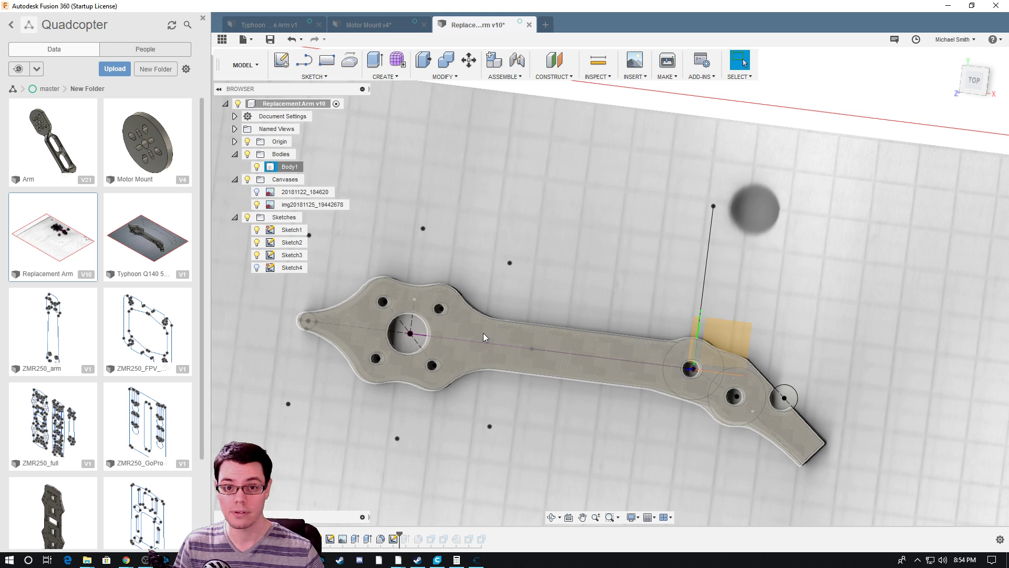
{"action": "left_click", "coordinate": [951, 56]}
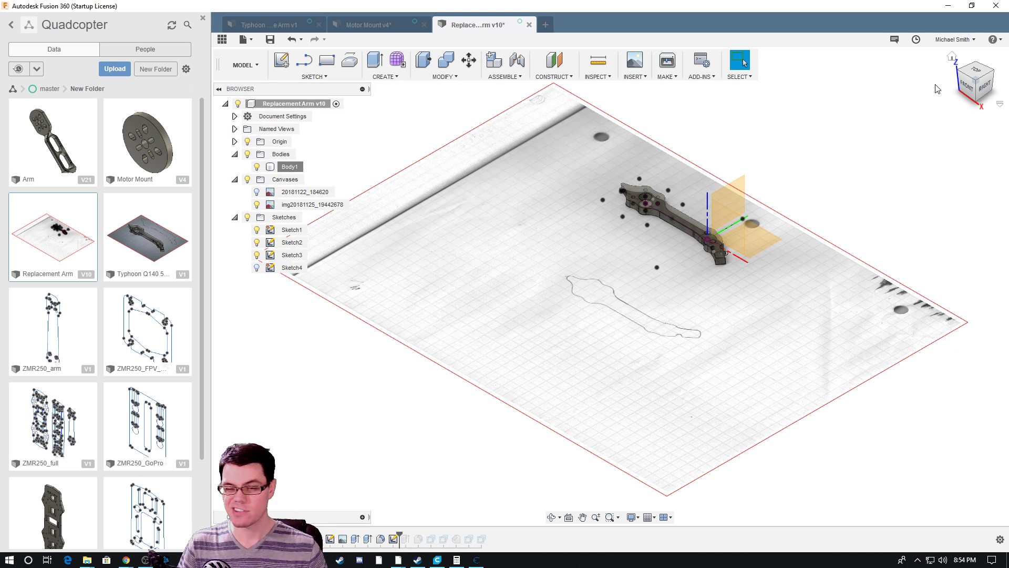